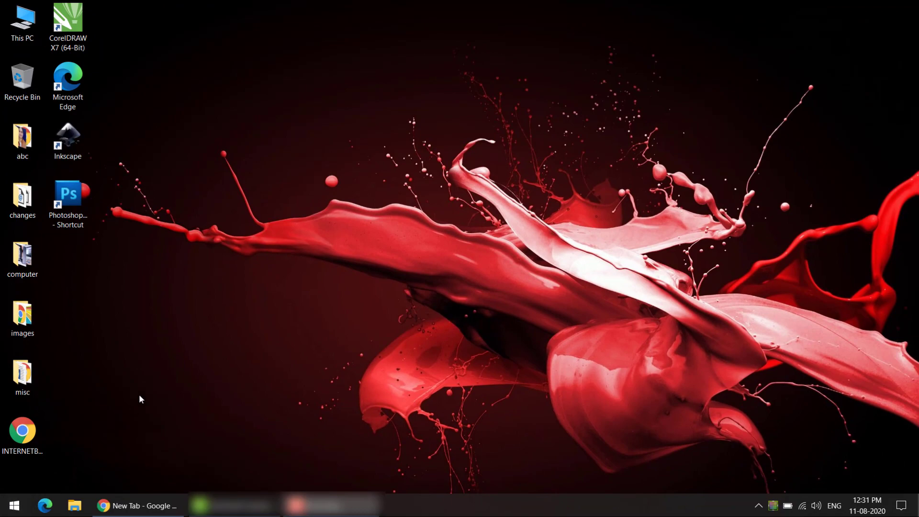
Step: Launch CorelDRAW X7 (64-Bit) and close its Welcome Screen
click(22, 508)
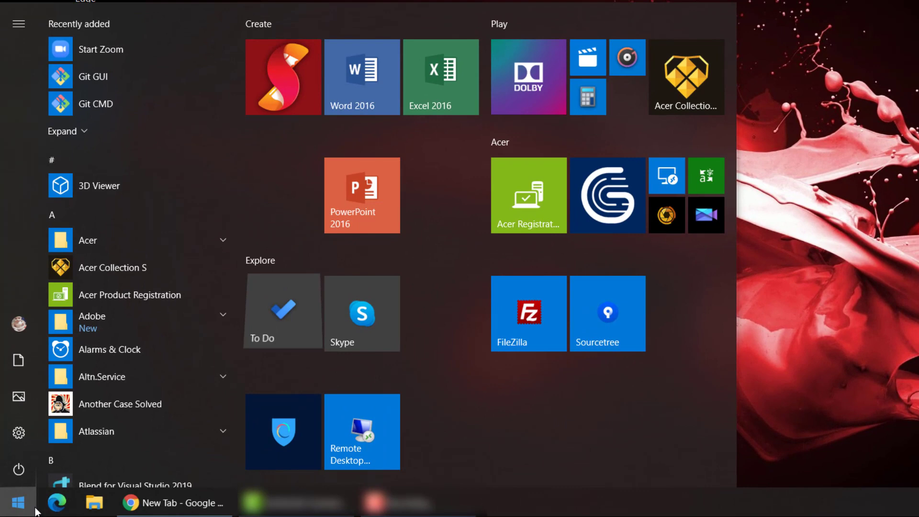
text(c)
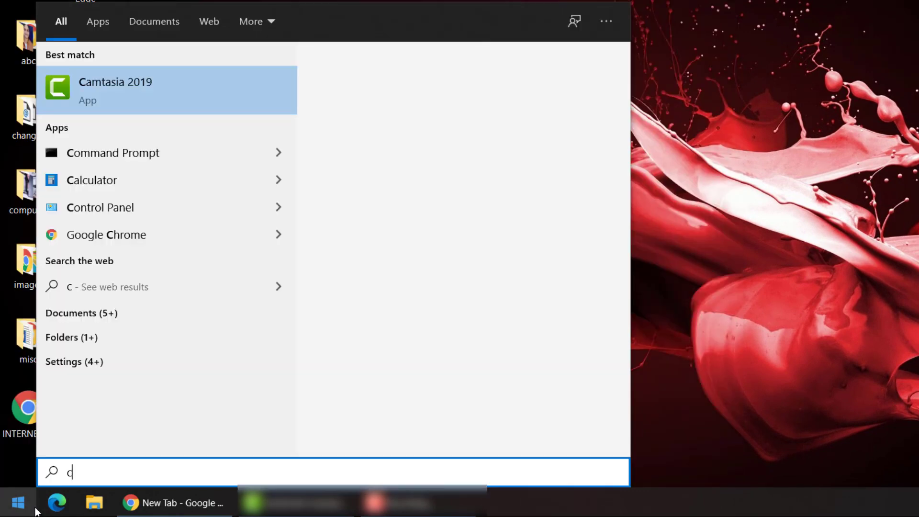
text(orel)
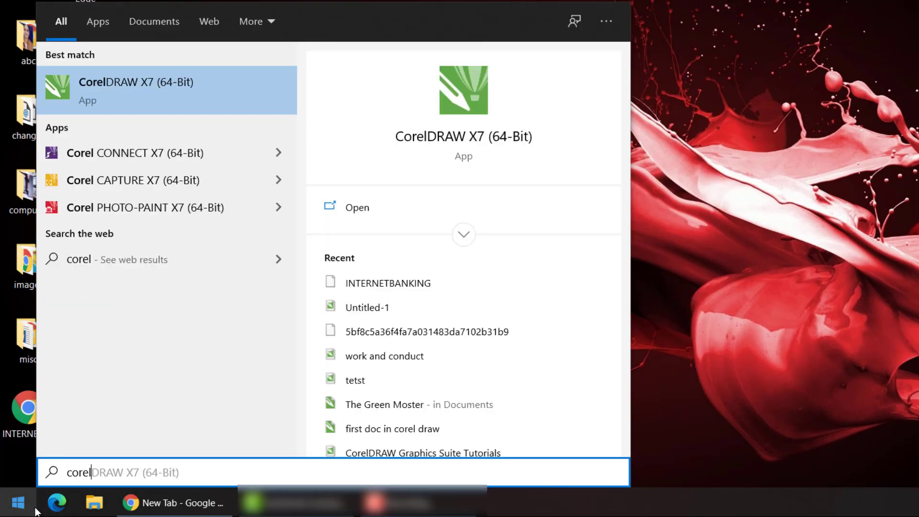
click(220, 100)
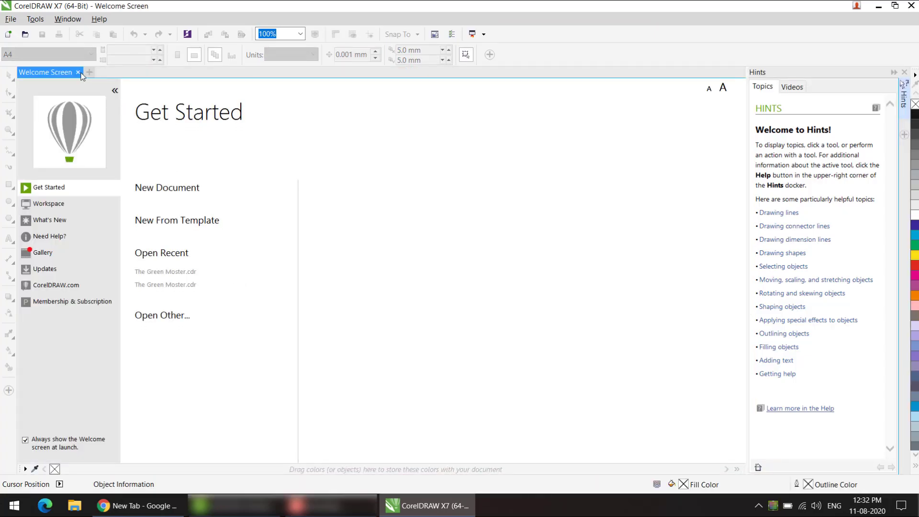
click(78, 72)
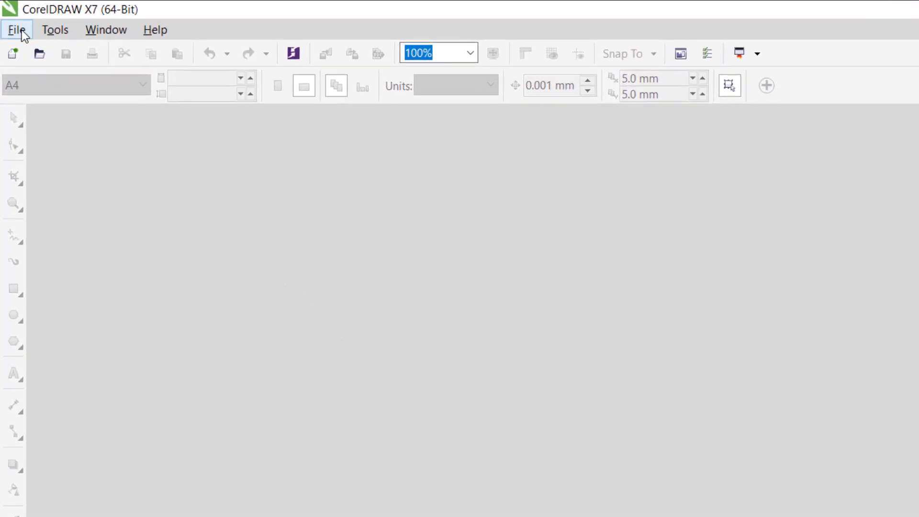
Step: Open the drawing The Green Moster from the Documents folder
click(21, 30)
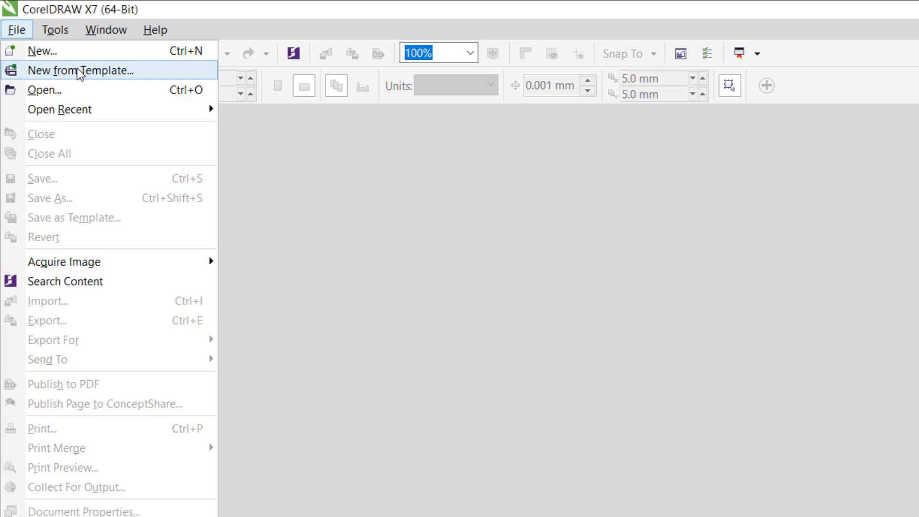
click(64, 92)
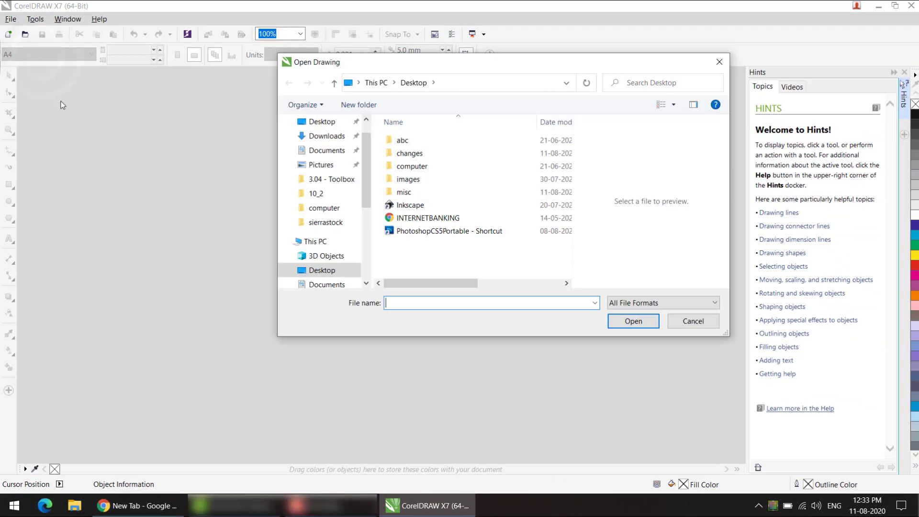
click(341, 150)
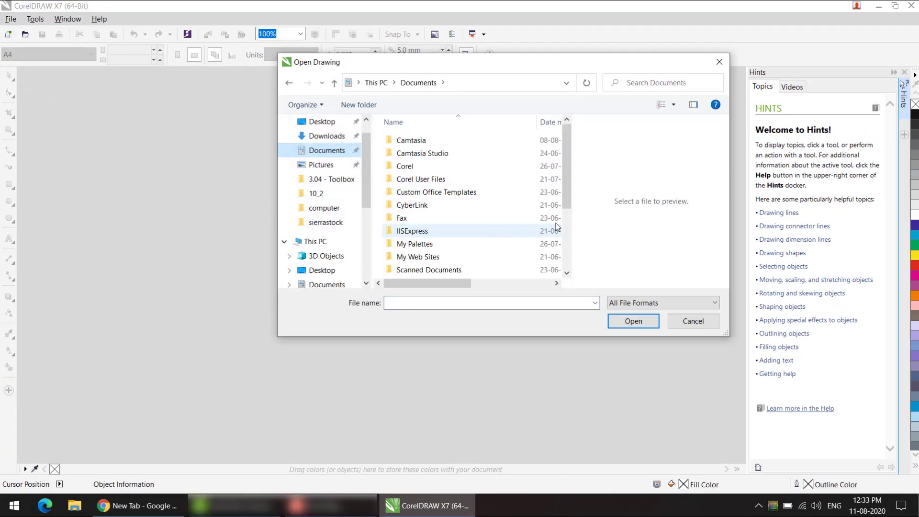
scroll(566, 190, down, 3)
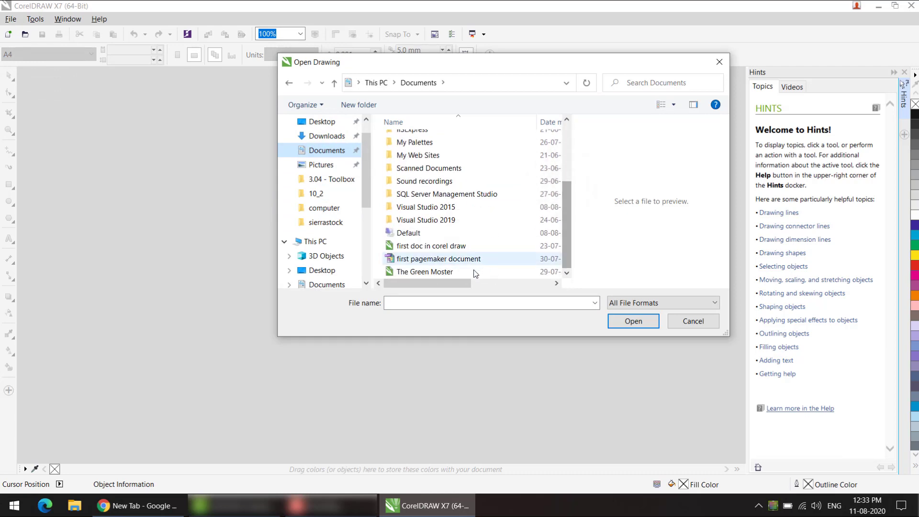
double_click(444, 273)
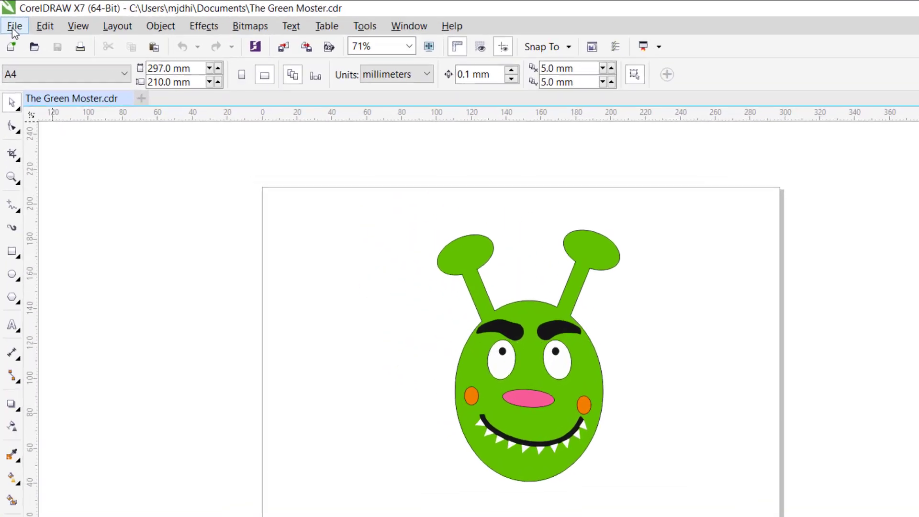
Step: Create a new A4 document named Untitled-1 with the CorelDRAW default preset, CMYK color mode and 300 dpi
click(13, 28)
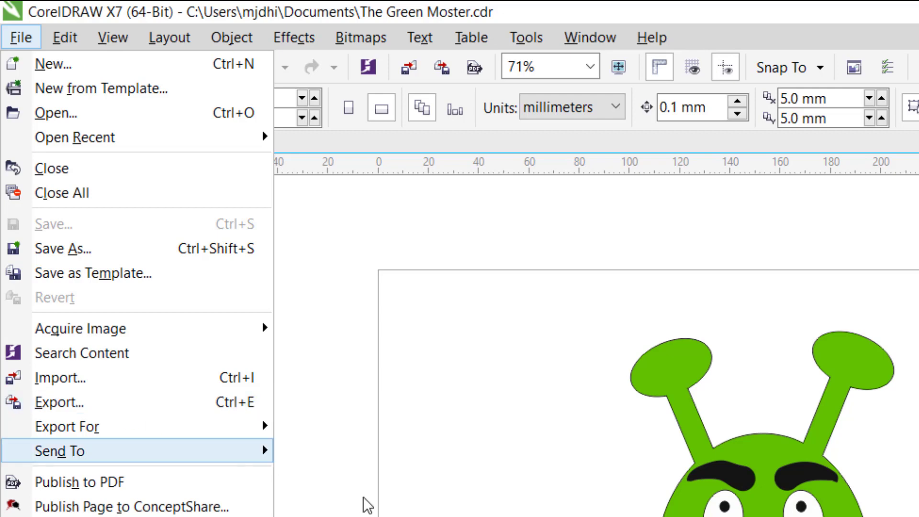
click(396, 348)
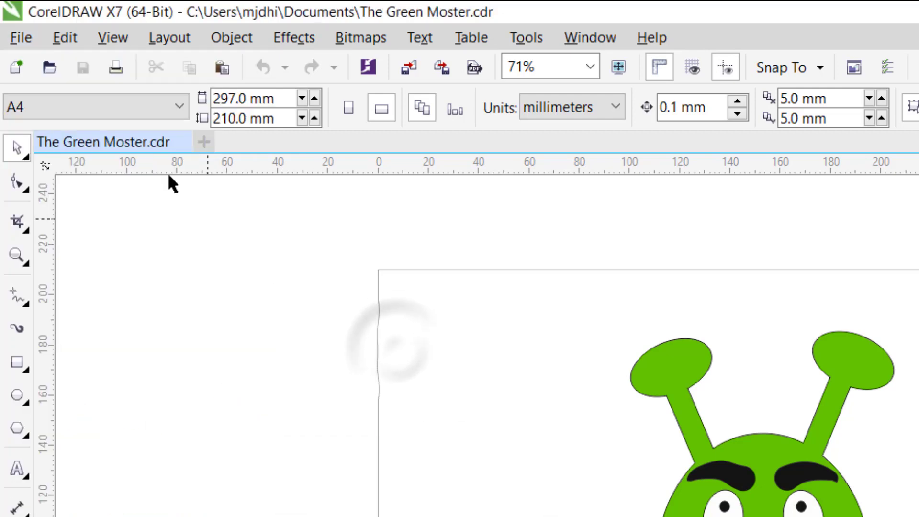
click(27, 44)
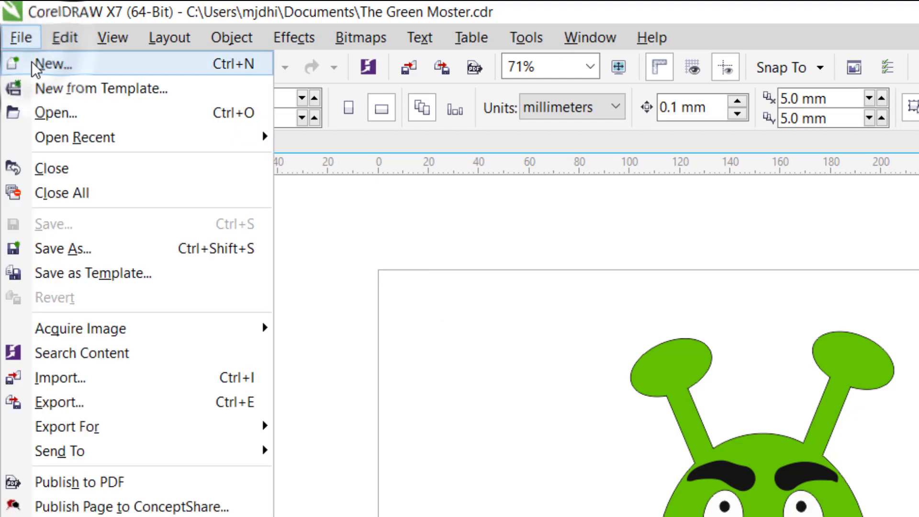
click(31, 62)
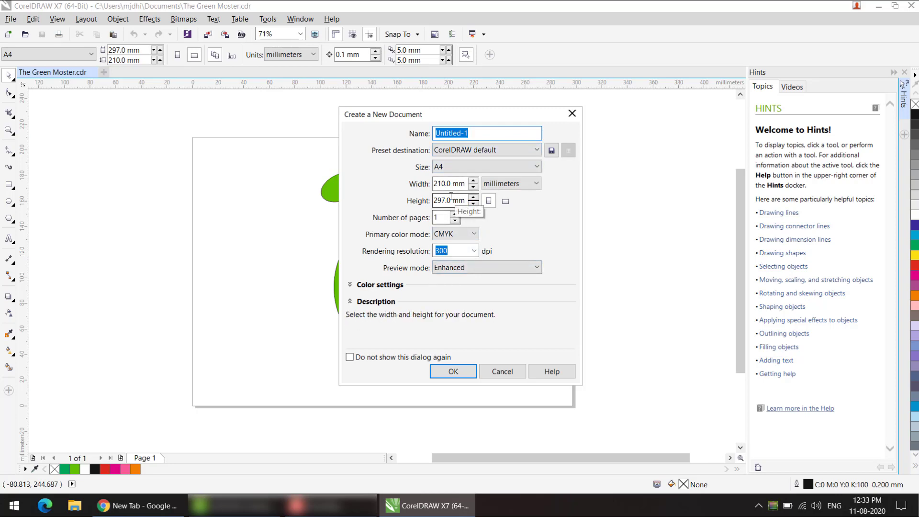
click(454, 372)
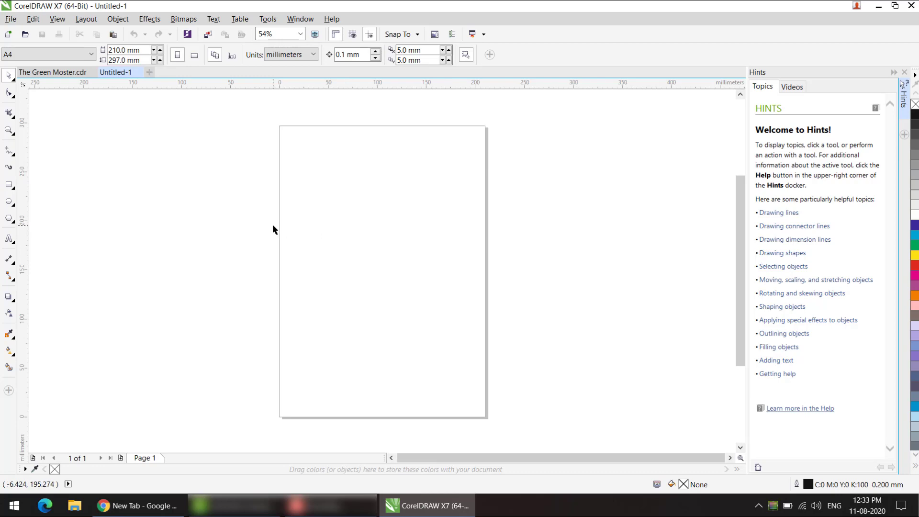
Step: Compare the file and export commands available in the blank Untitled-1 and in The Green Moster.cdr, returning to Untitled-1
click(11, 19)
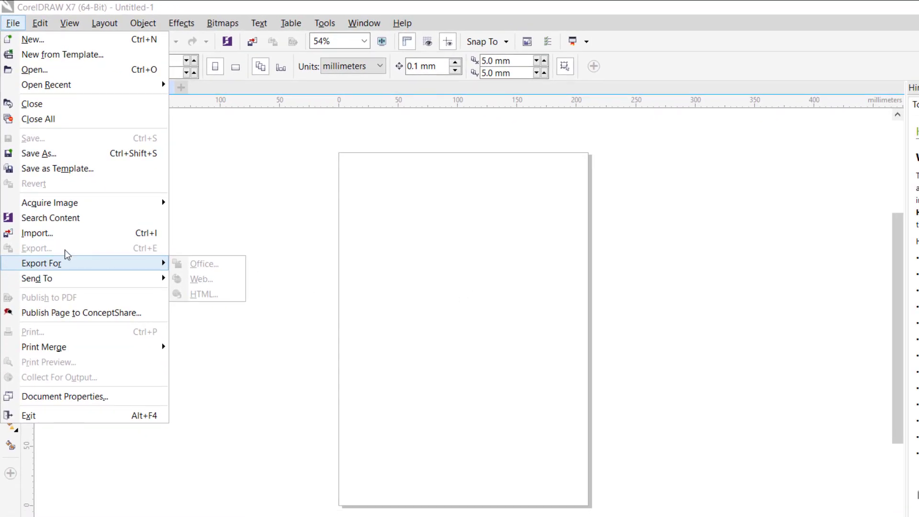
click(257, 205)
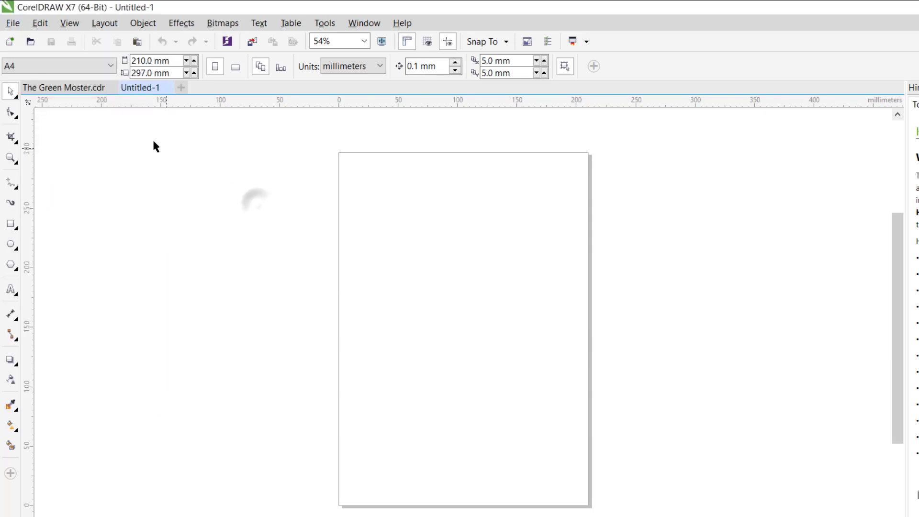
click(74, 88)
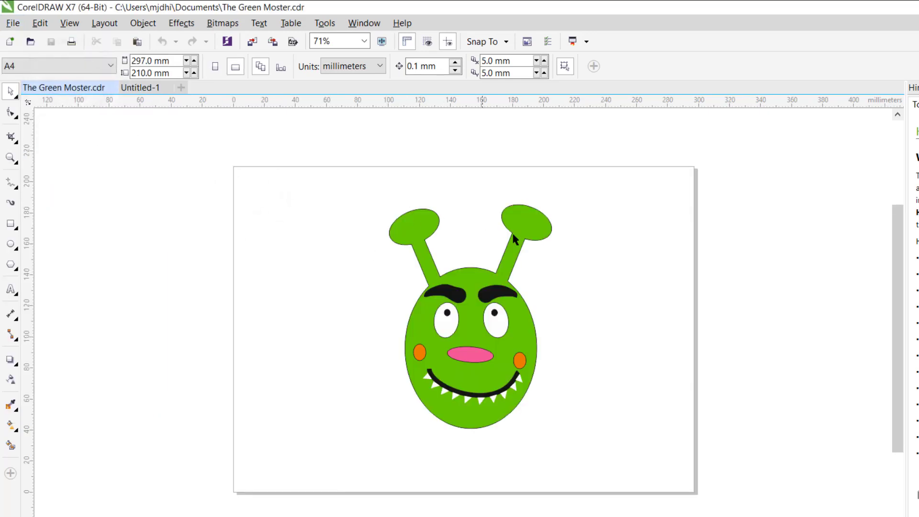
click(13, 23)
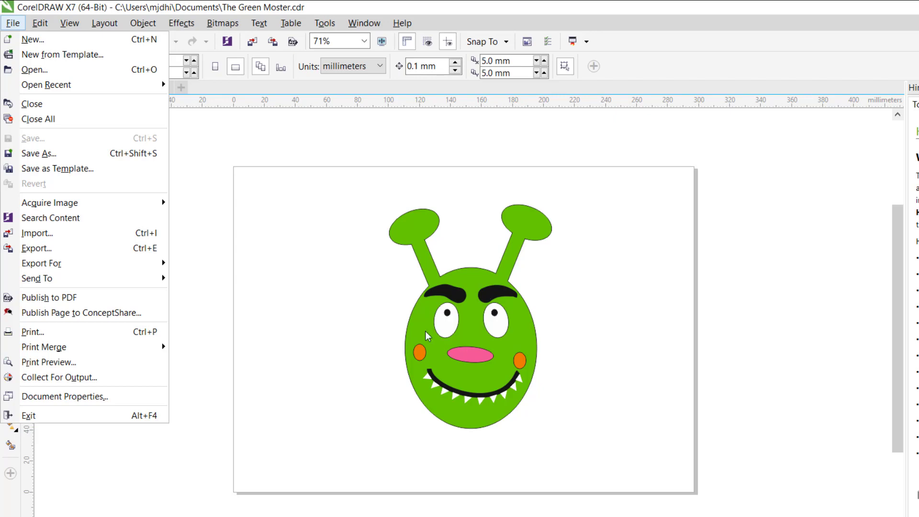
key(ctrl+n)
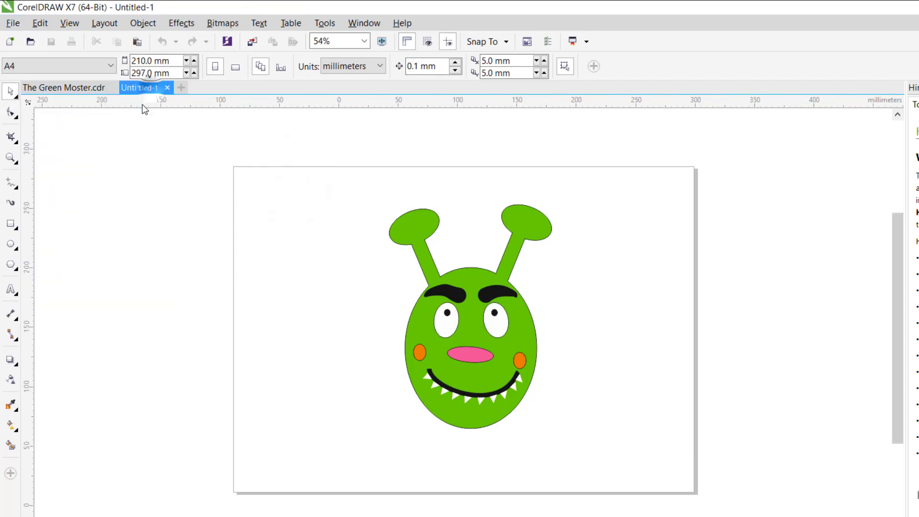
click(13, 23)
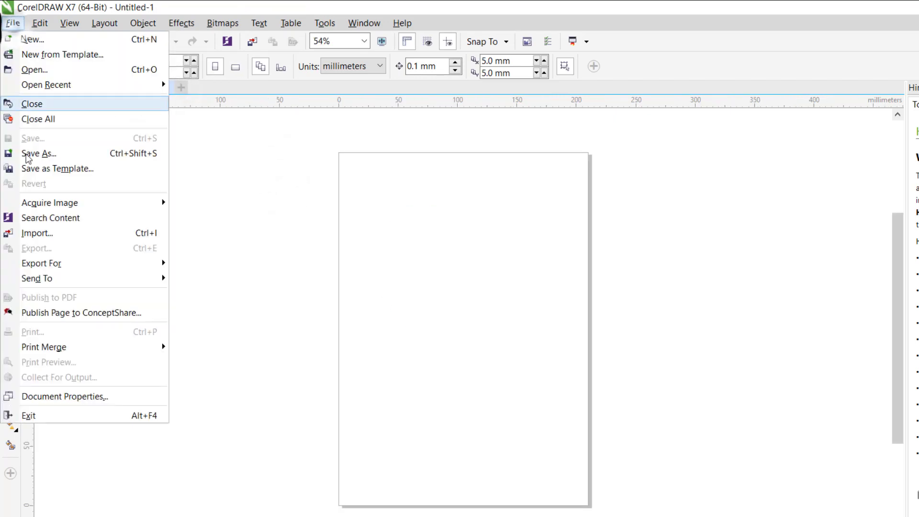
mouse_move(37, 262)
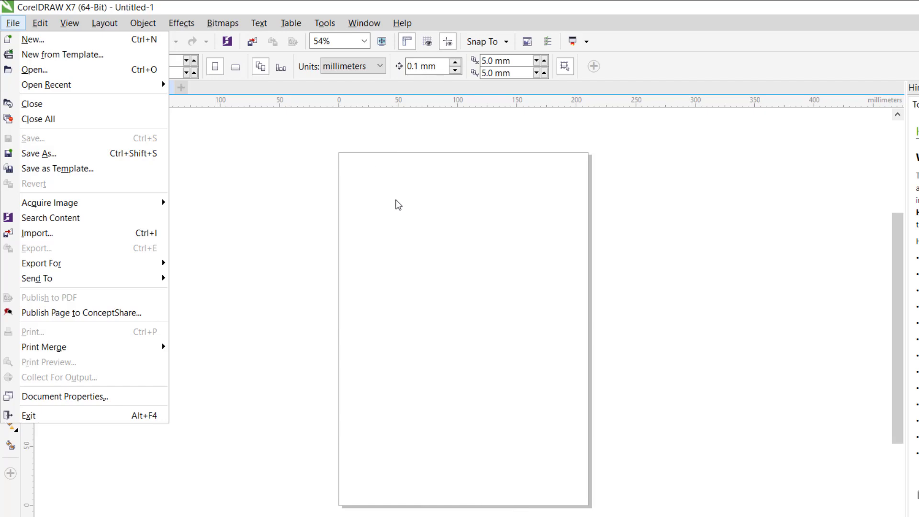
click(127, 234)
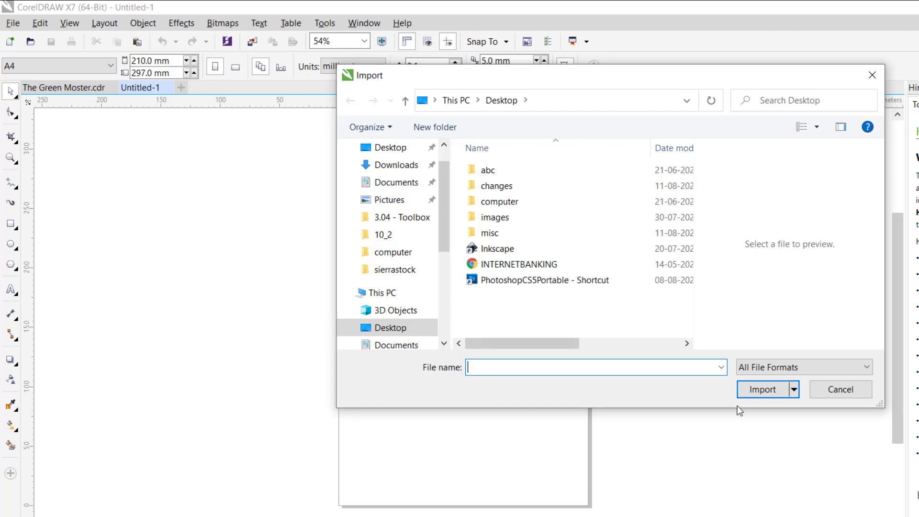
click(821, 393)
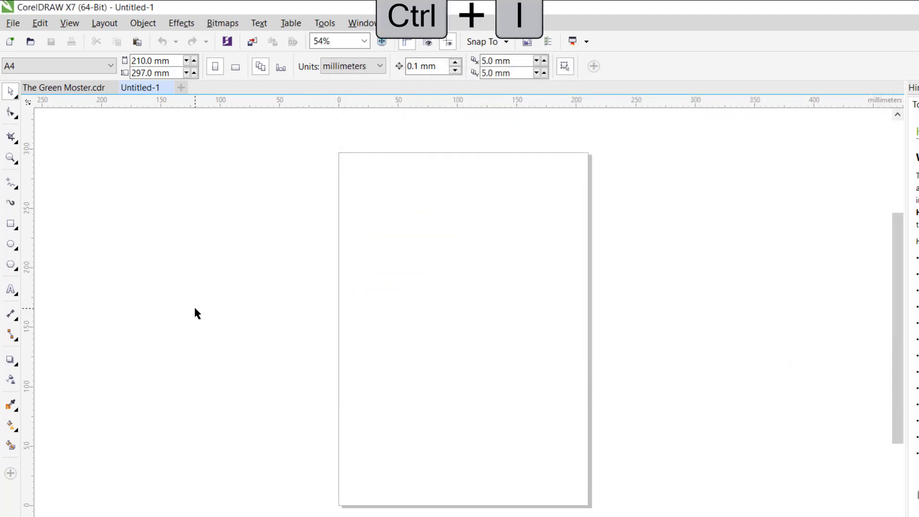
Step: Start an import into Untitled-1, review the supported file formats and filter the files to BMP - Windows Bitmap
key(ctrl+i)
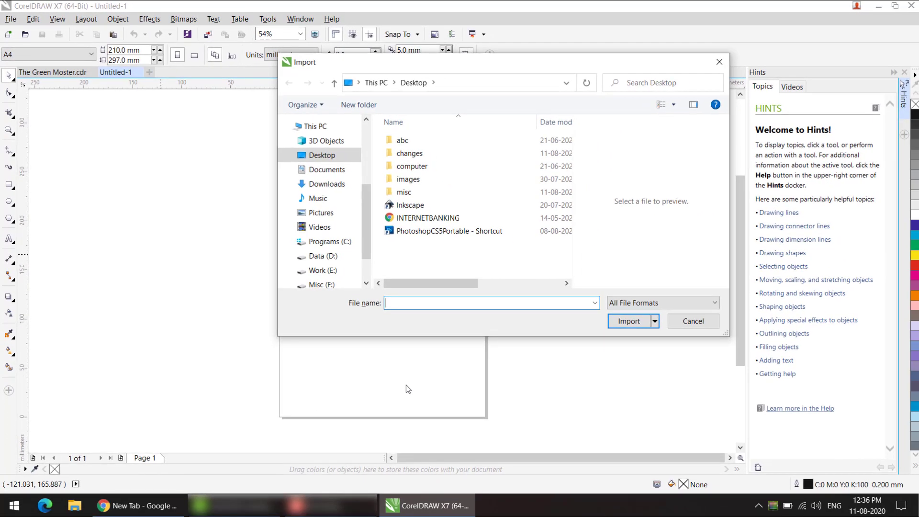
click(645, 302)
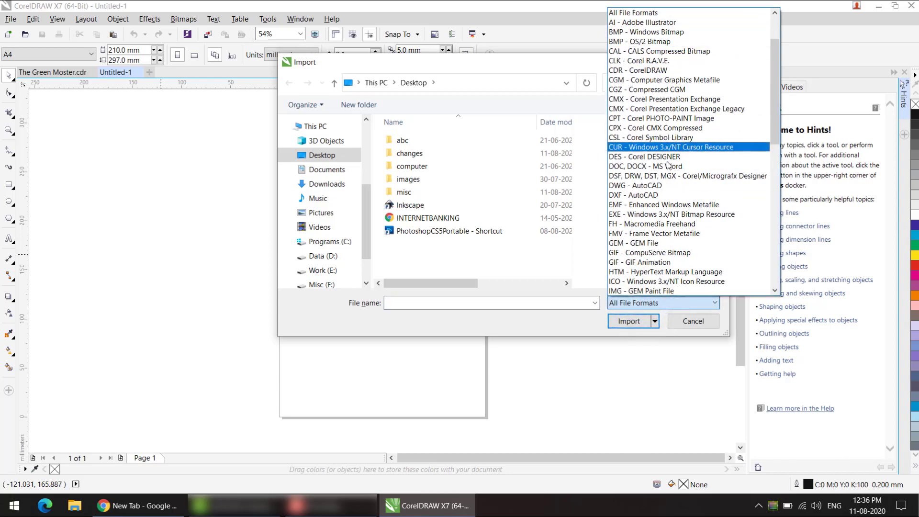
scroll(663, 249, down, 4)
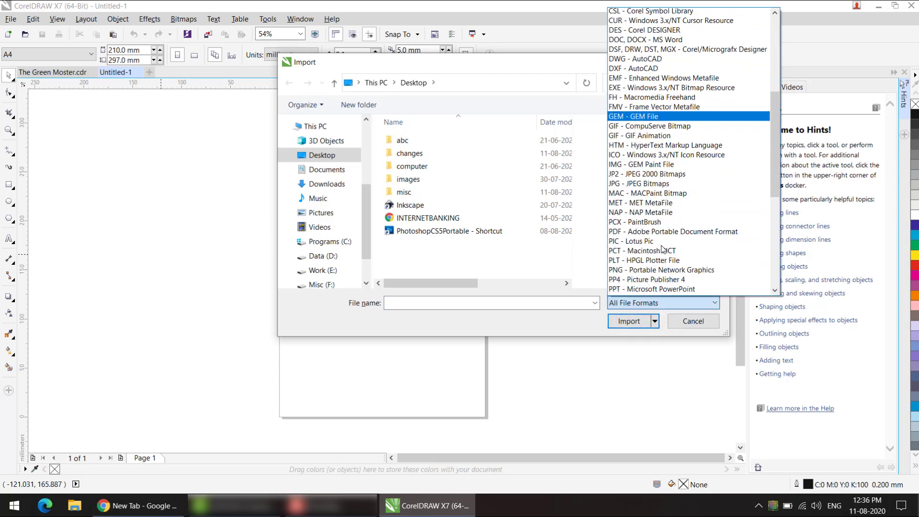
drag(779, 181, 785, 106)
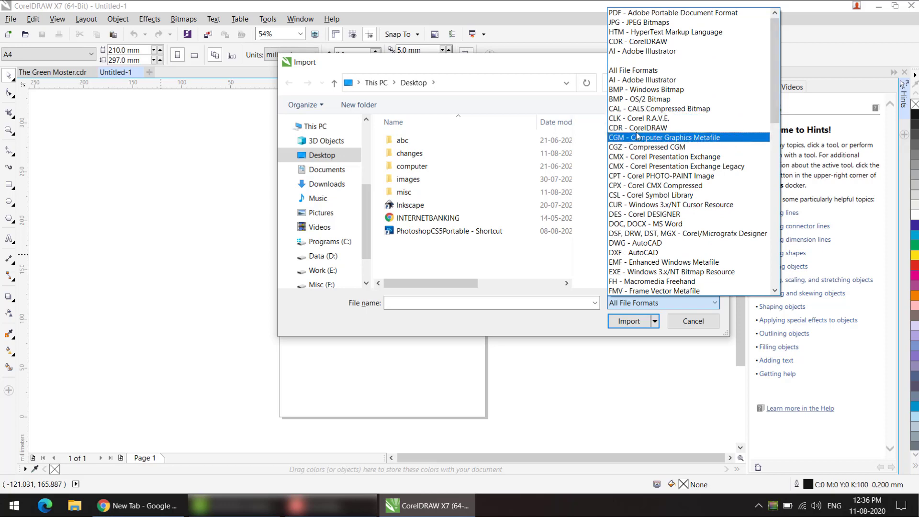
click(636, 91)
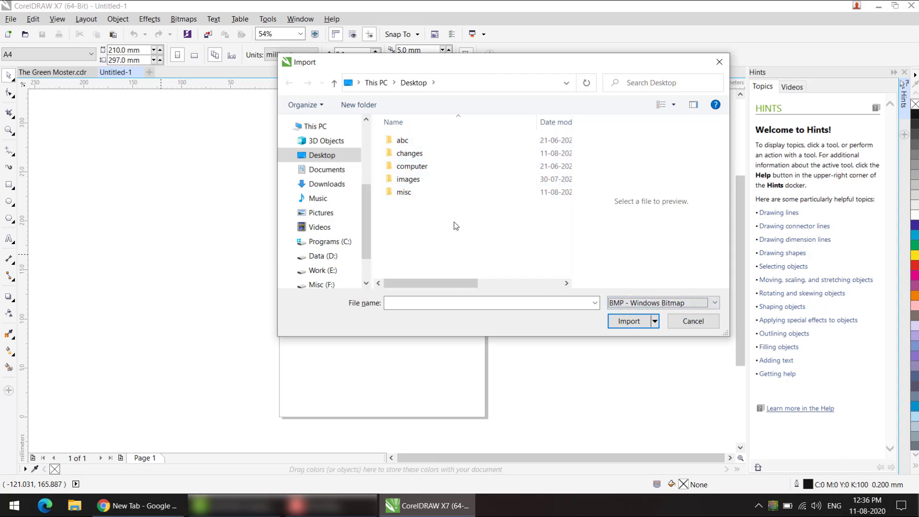
Step: Set the import file type filter to All File Formats
click(644, 308)
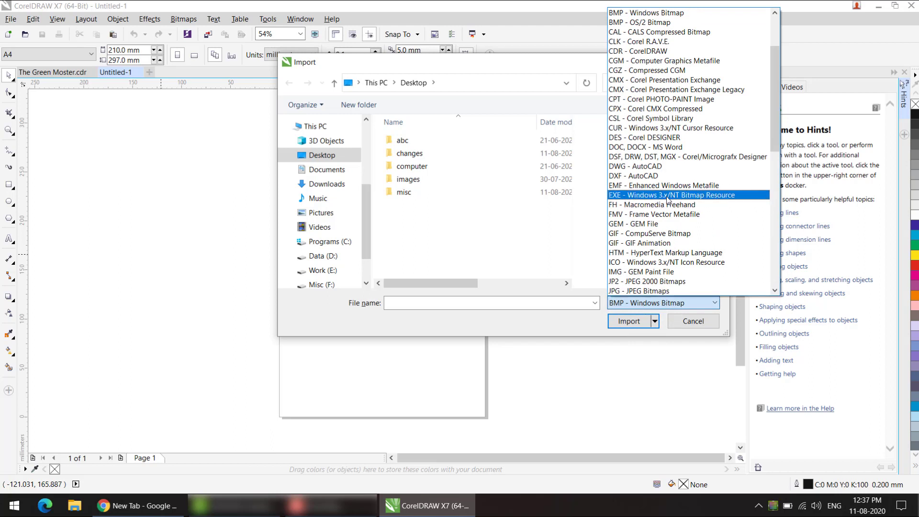
scroll(668, 199, up, 3)
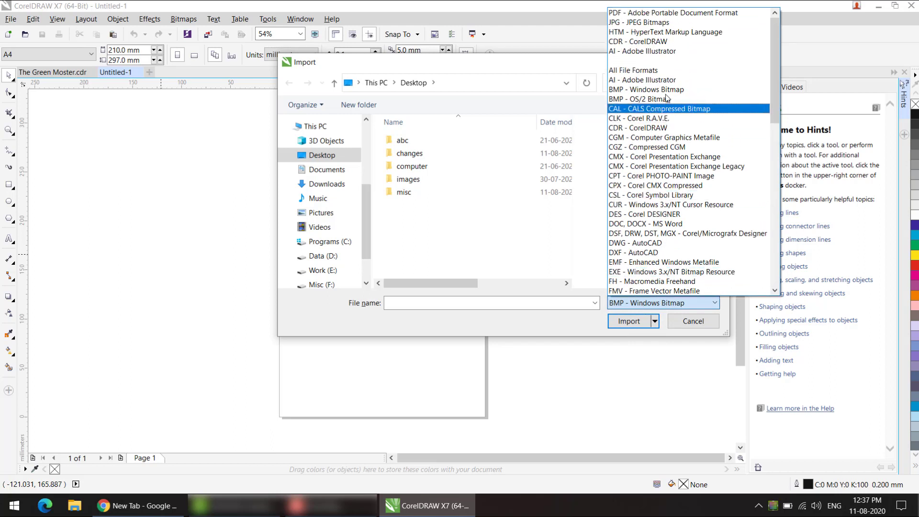
click(662, 71)
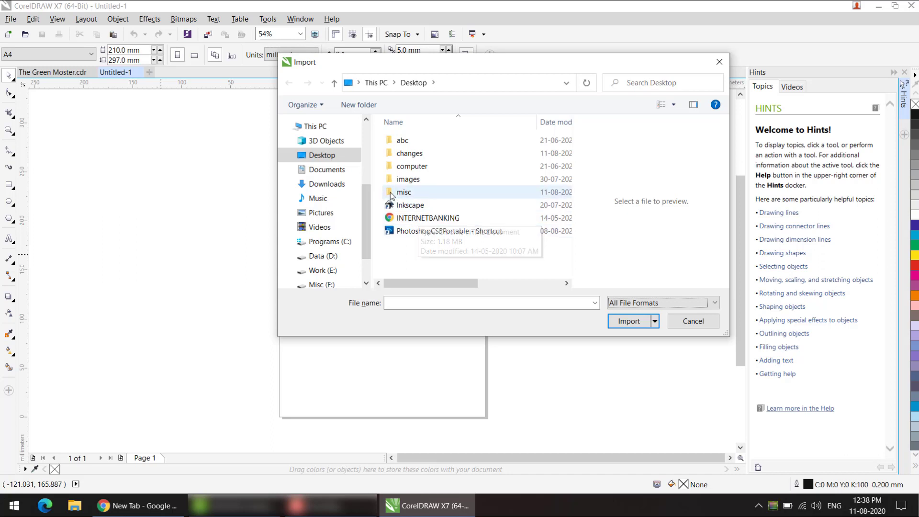
Step: Browse the images in the computer folder, check the supported import formats, and return to the Desktop folder
double_click(411, 167)
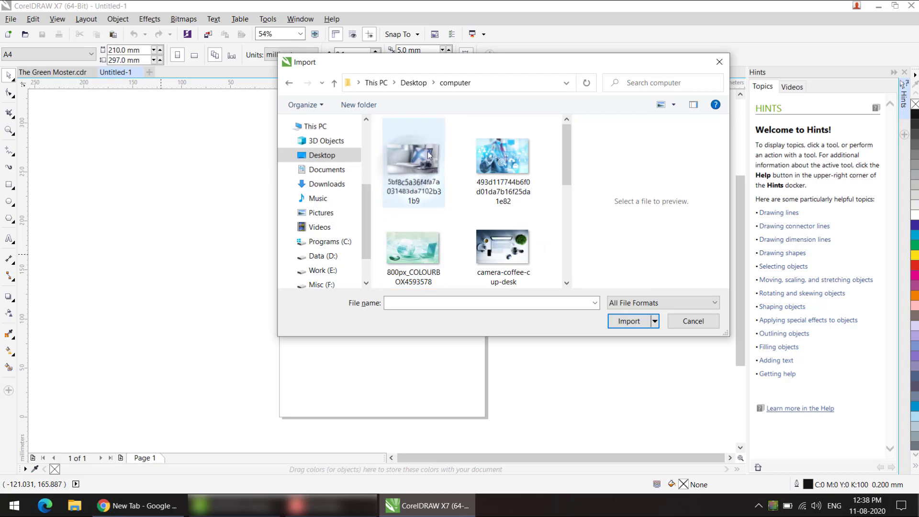
scroll(564, 173, down, 5)
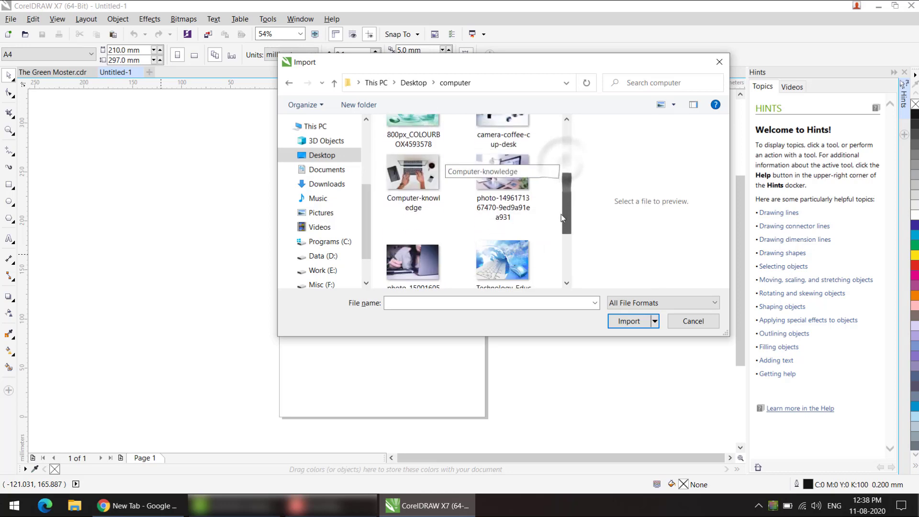
drag(569, 203, 570, 150)
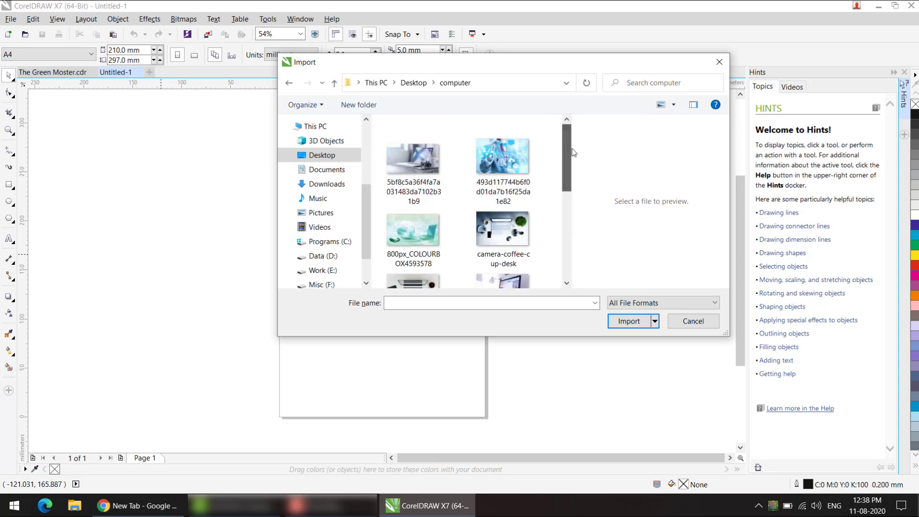
click(622, 303)
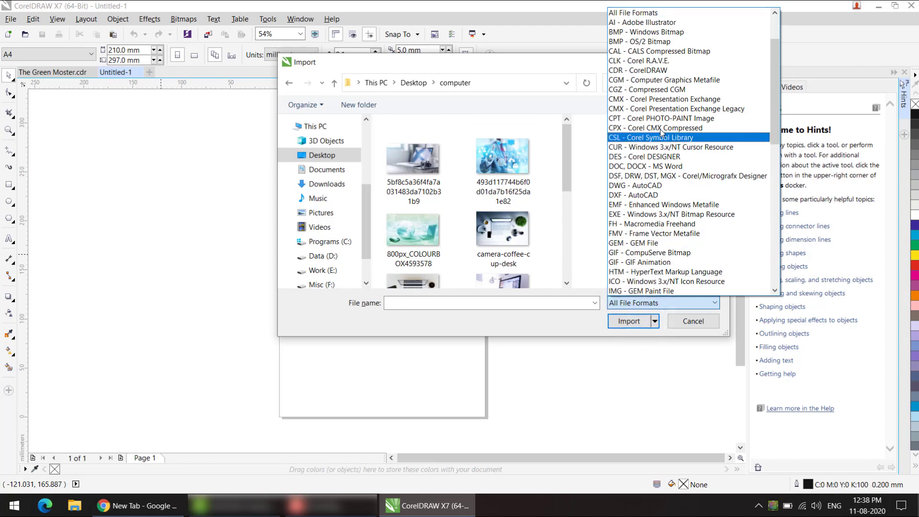
click(546, 251)
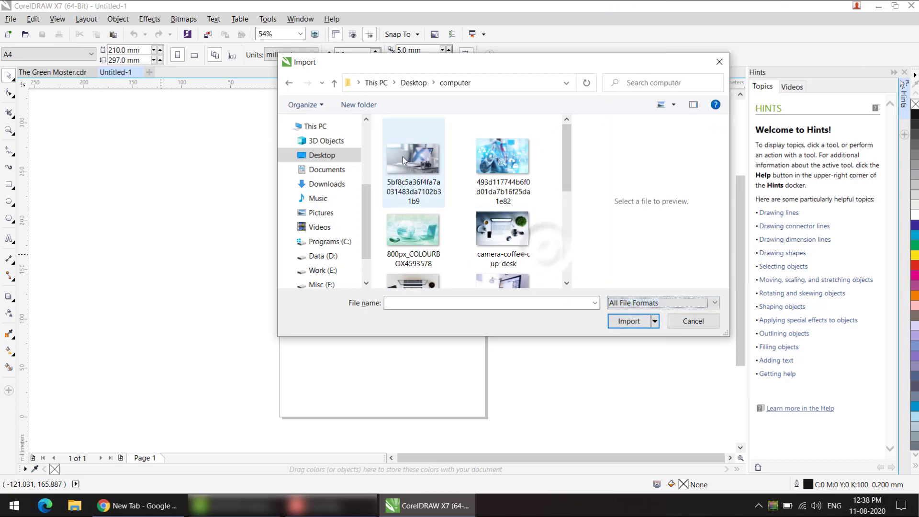
click(334, 86)
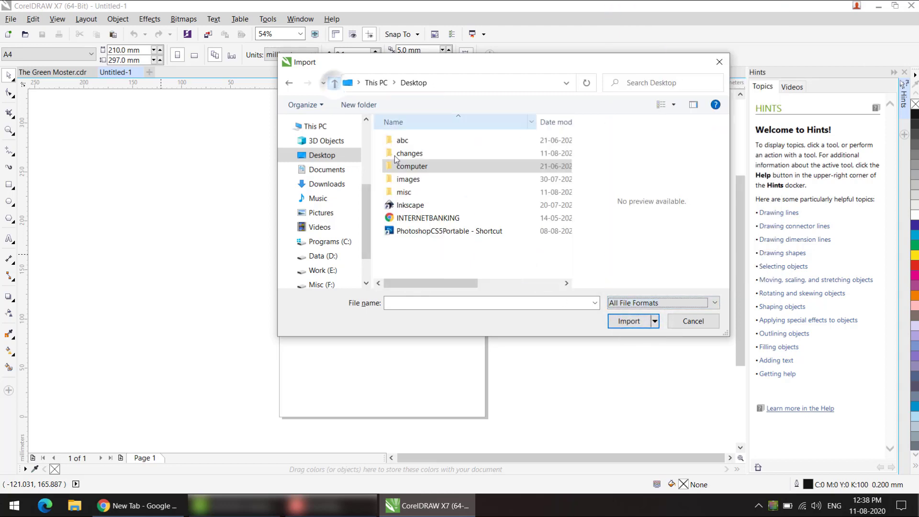
Step: Import only pages 2-3 of the INTERNETBANKING PDF from the Desktop, with its text imported as text
click(415, 222)
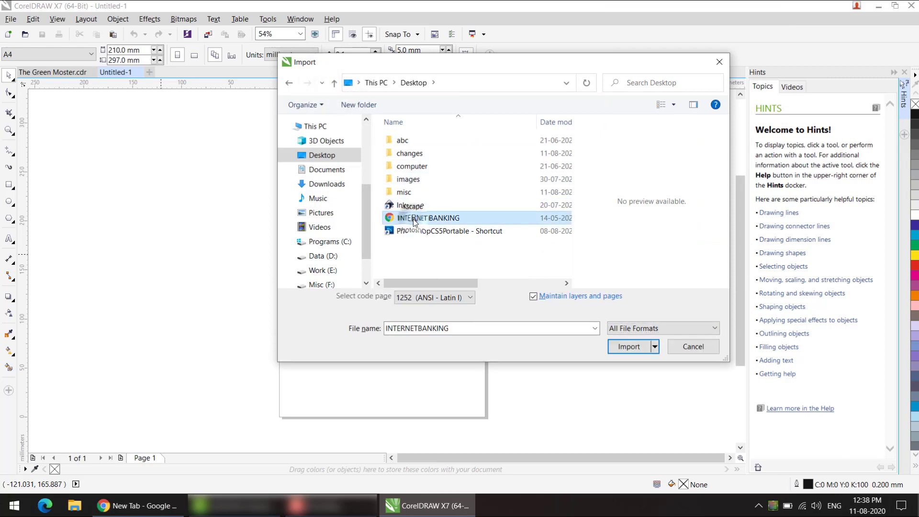
click(627, 346)
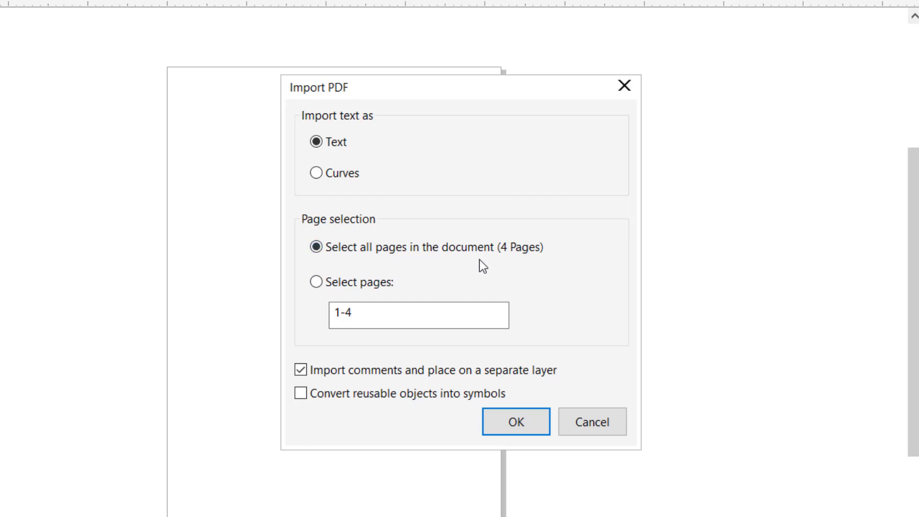
click(366, 320)
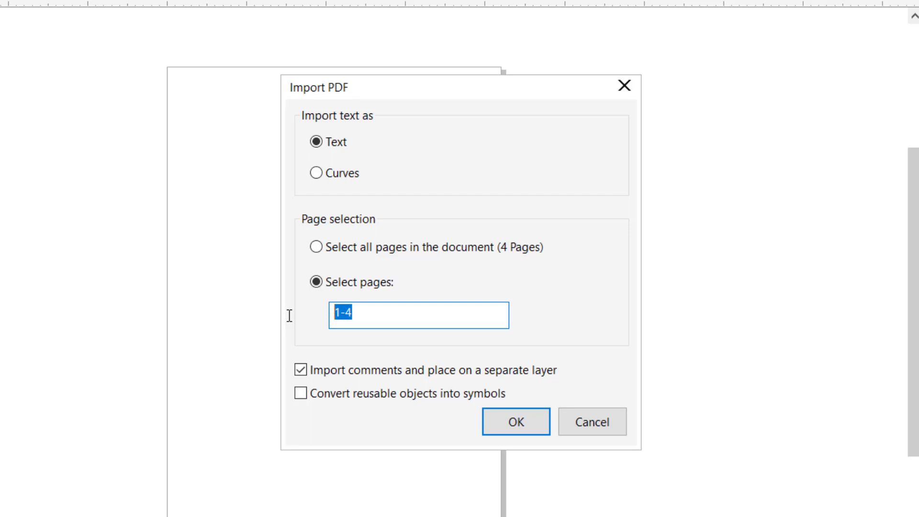
text(1)
click(375, 246)
drag(371, 321, 228, 328)
text(1-2)
key(BackSpace)
key(BackSpace)
key(BackSpace)
text(2-3)
click(518, 427)
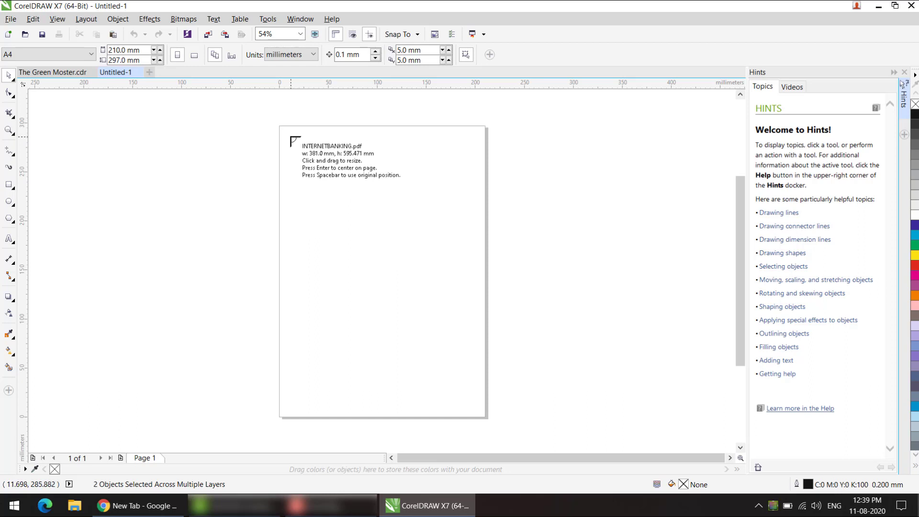
Step: Place the imported PDF pages at original size, starting near the upper-left corner of Page 1
click(291, 137)
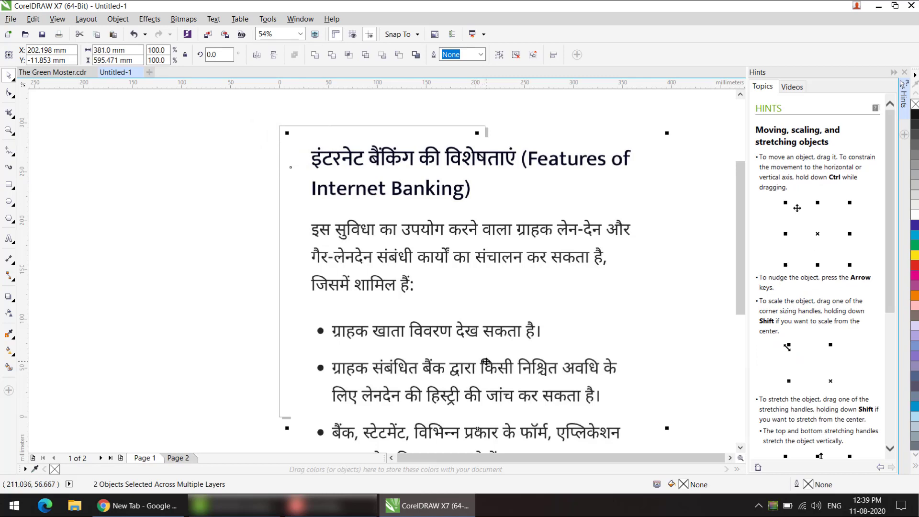
scroll(486, 361, down, 2)
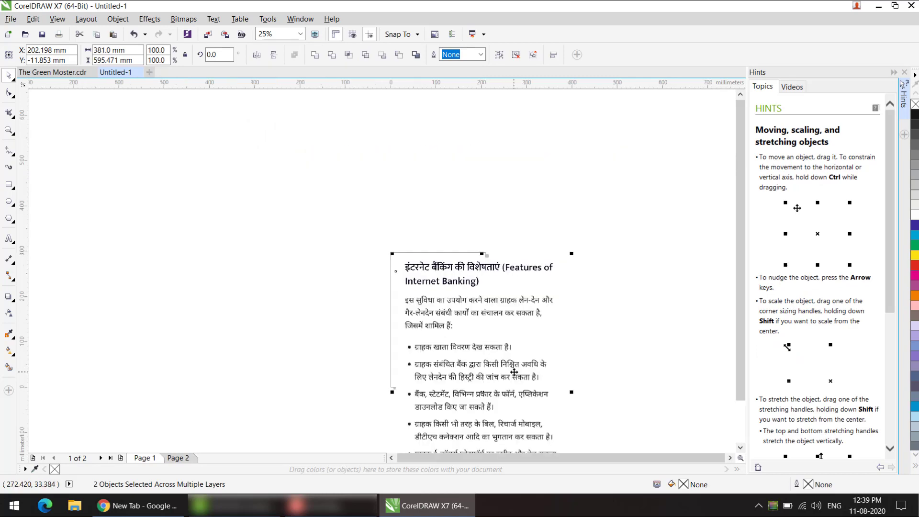
drag(740, 377, 740, 405)
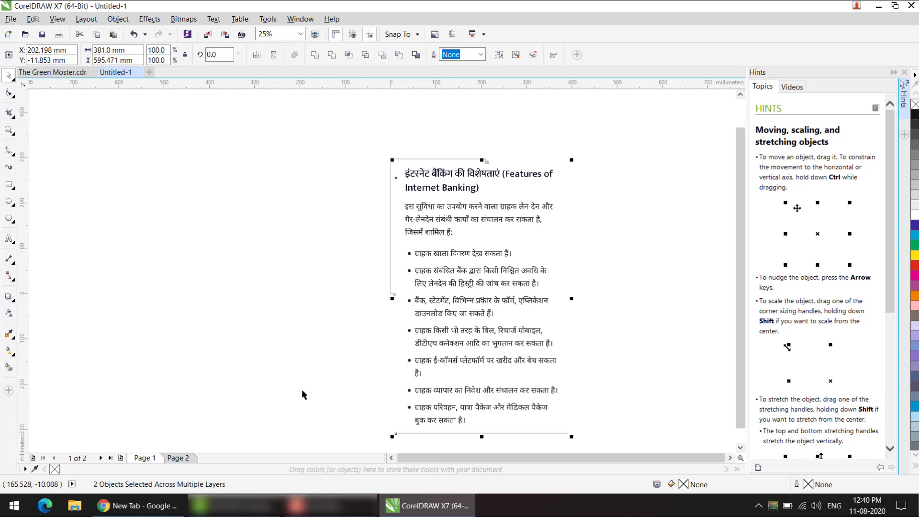
Step: Compare the imported content on Page 1 and Page 2, returning to Page 1
click(188, 458)
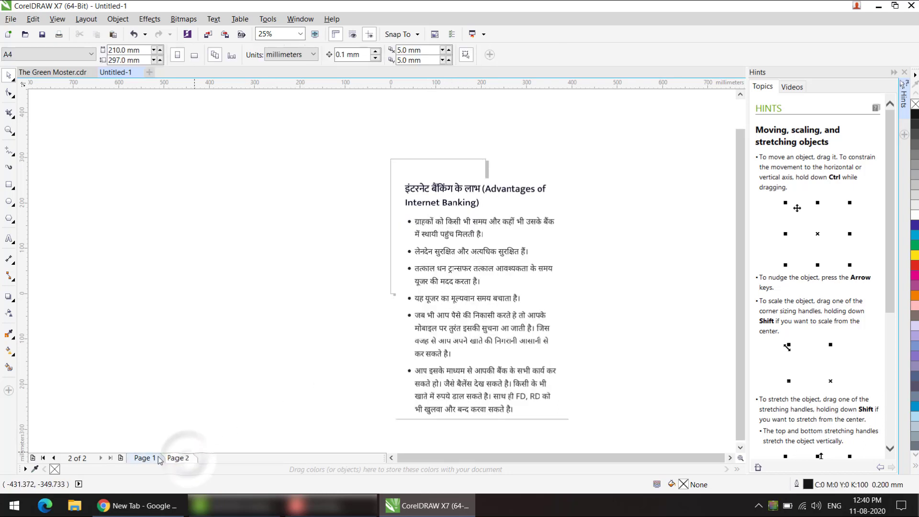
click(150, 458)
click(177, 458)
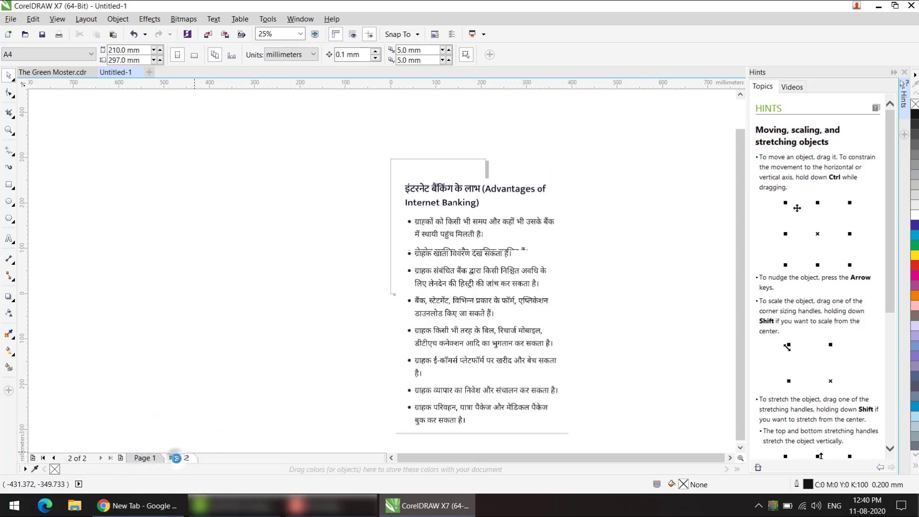
click(143, 459)
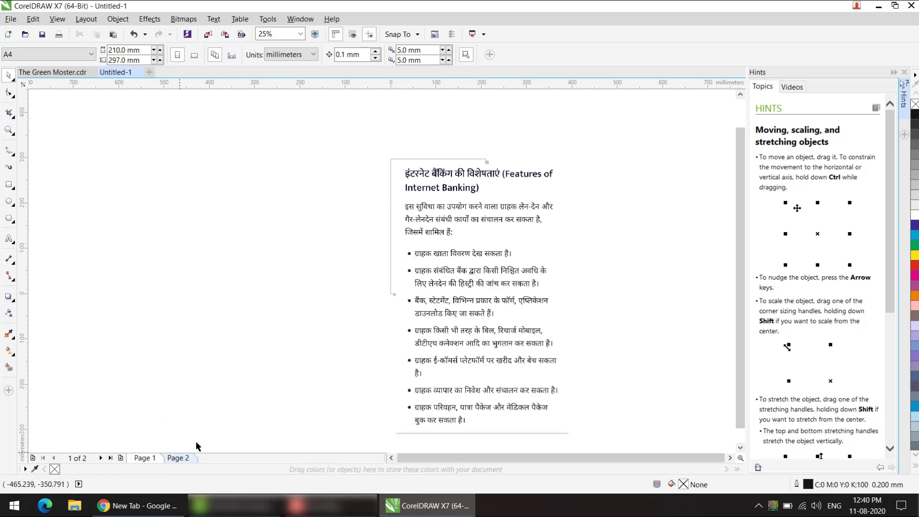
Step: Scale the imported text group on Page 1 proportionally down to about 146 × 228 mm so it fits the page
click(460, 346)
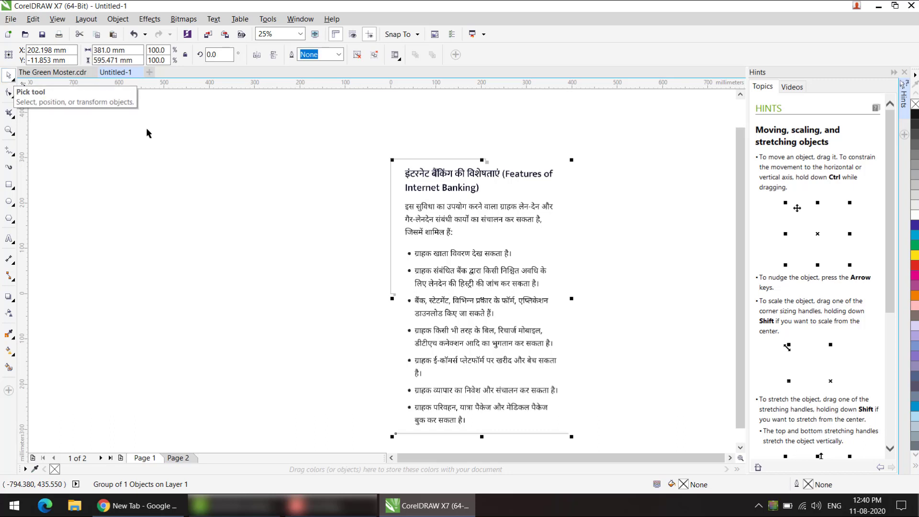
click(486, 389)
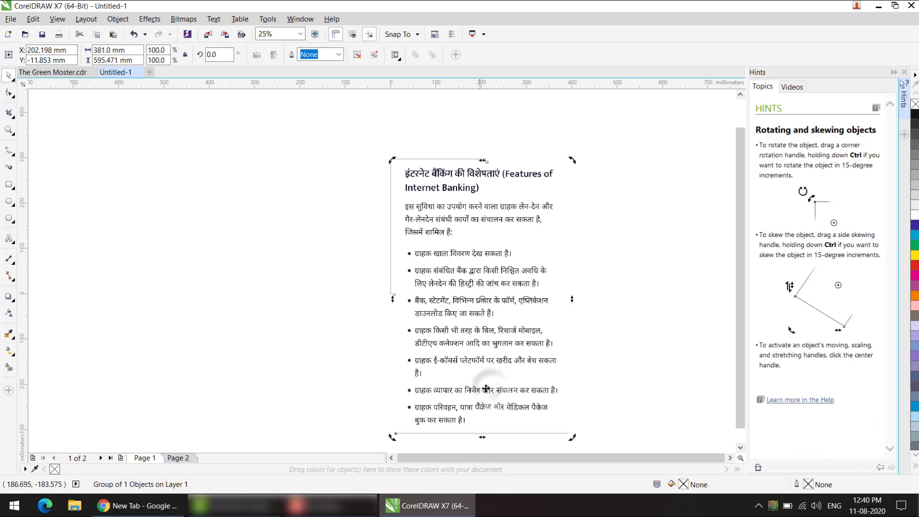
click(544, 390)
drag(571, 433, 465, 270)
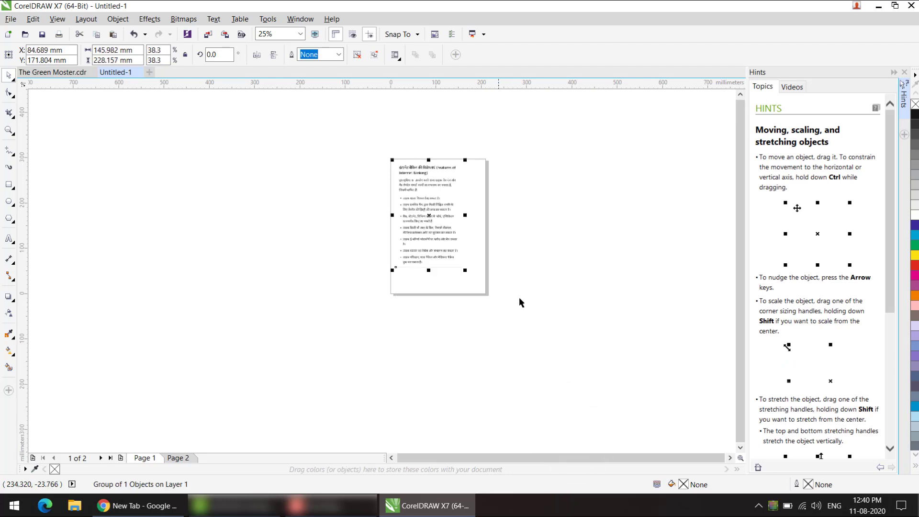
Step: Delete the imported text group from Page 1
scroll(541, 288, up, 1)
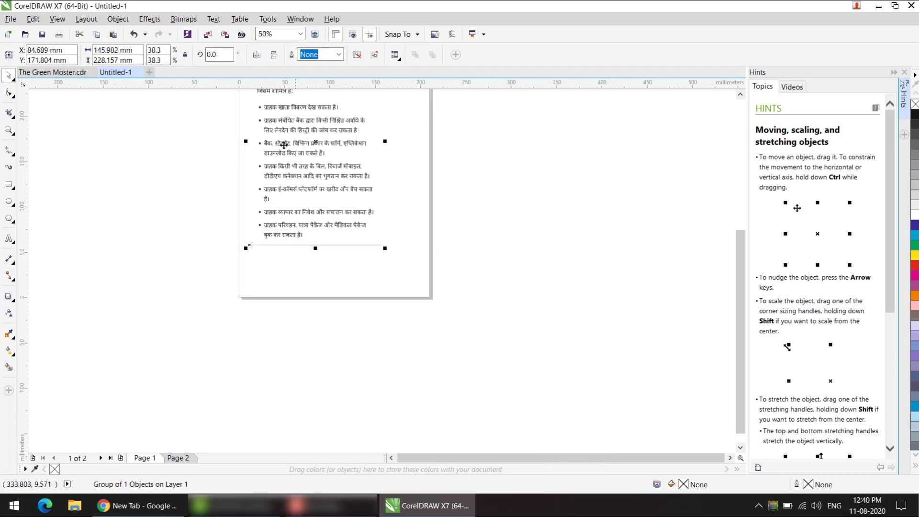
scroll(283, 143, up, 1)
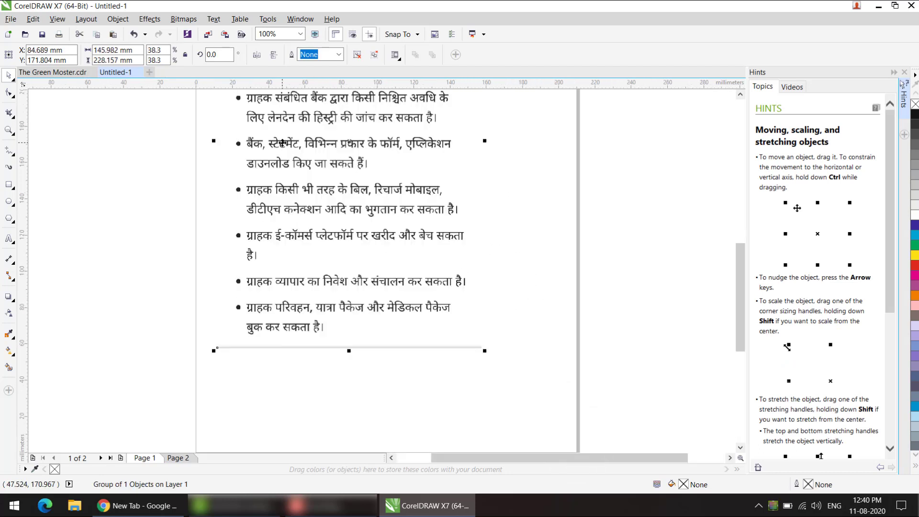
click(309, 211)
key(Delete)
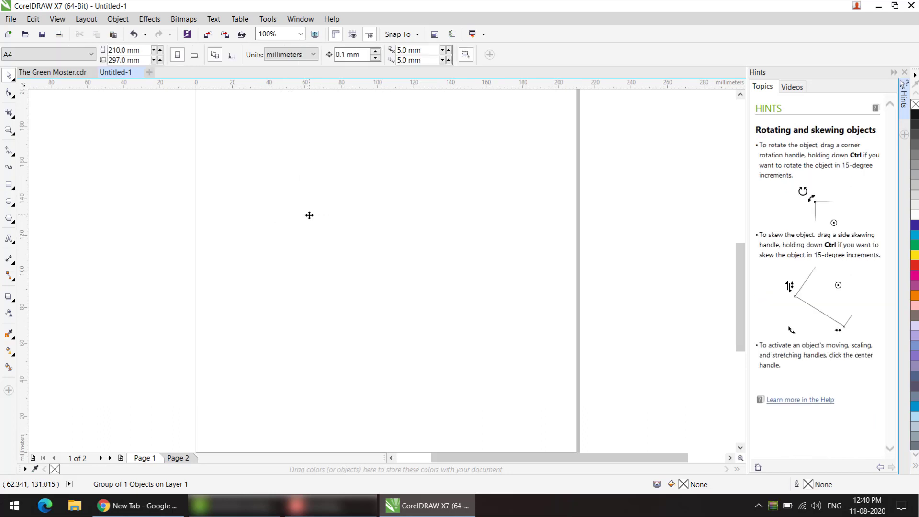
Step: Import pages 1-4 of the INTERNETBANKING PDF as text and place them on Page 1 at about 136 × 214 mm
scroll(323, 227, down, 1)
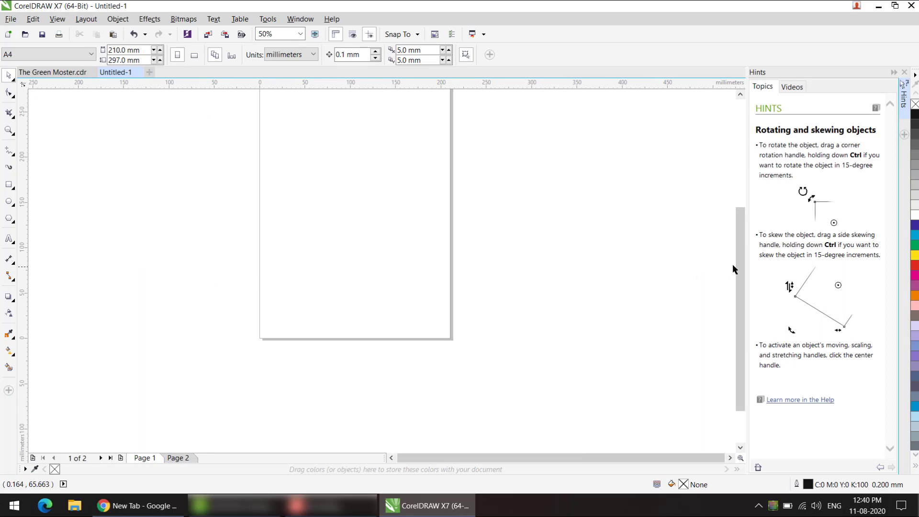
drag(733, 265, 738, 232)
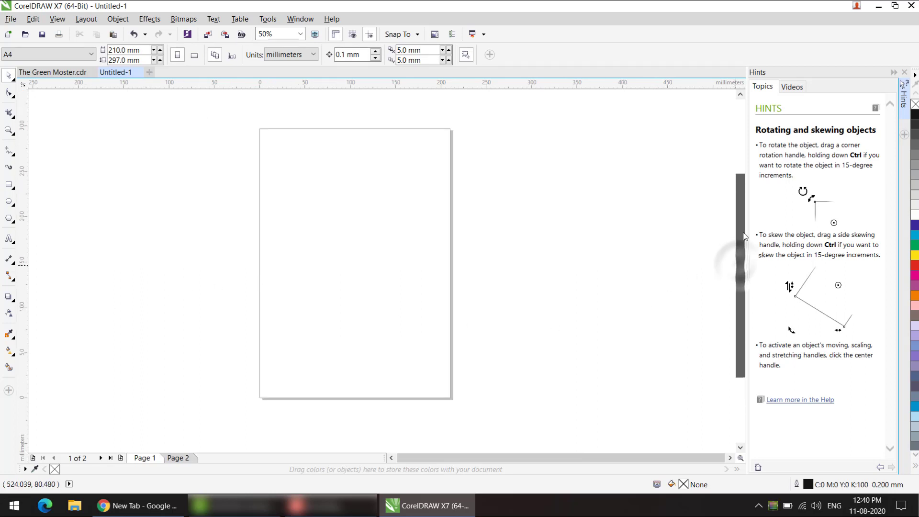
click(11, 19)
click(31, 192)
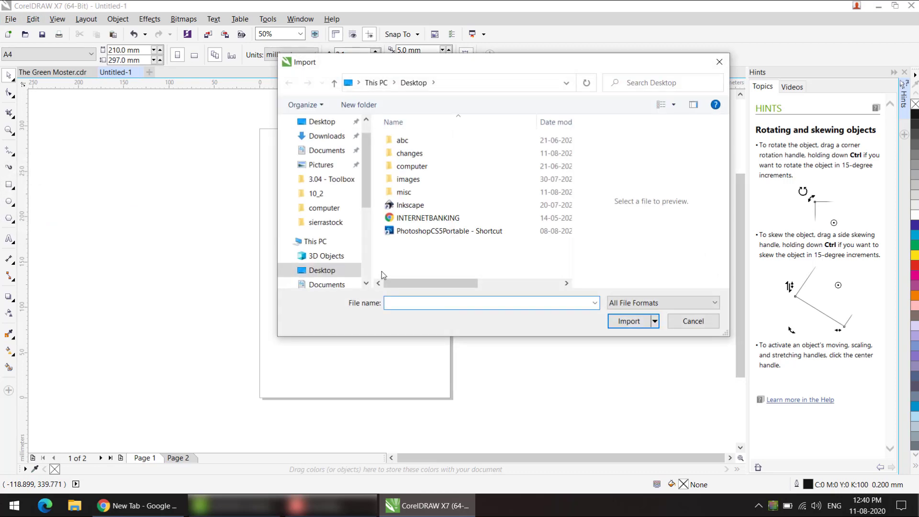
drag(381, 272, 415, 221)
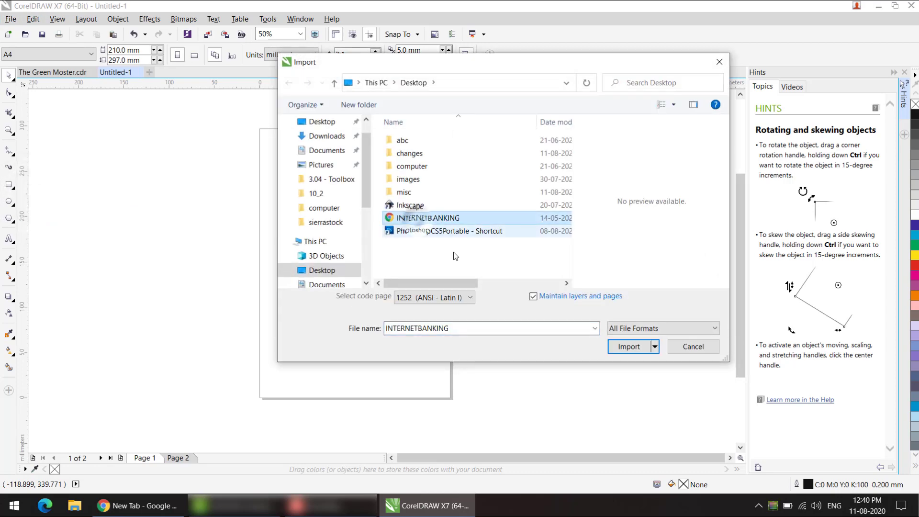
click(628, 346)
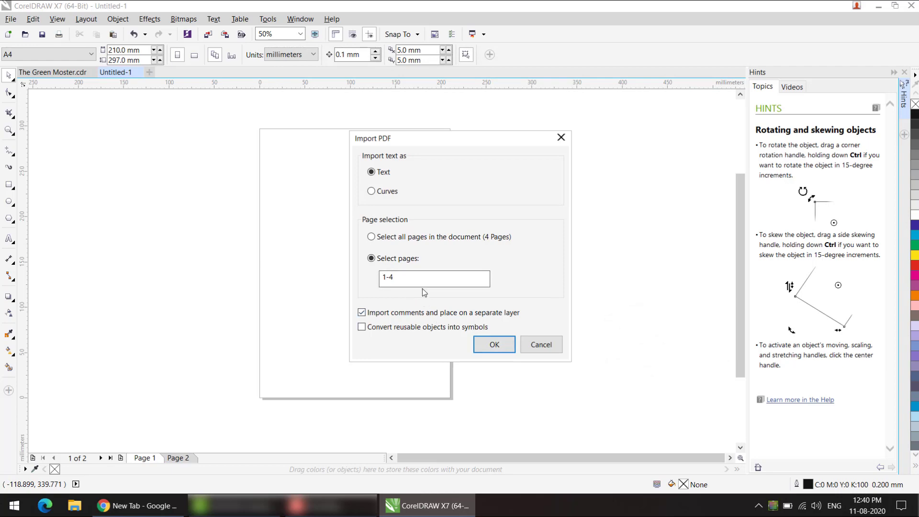
click(485, 345)
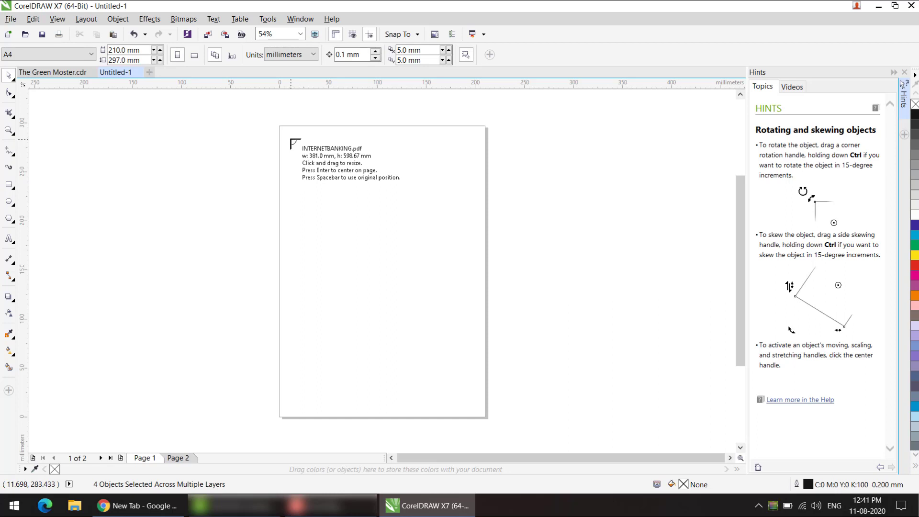
drag(290, 139, 420, 359)
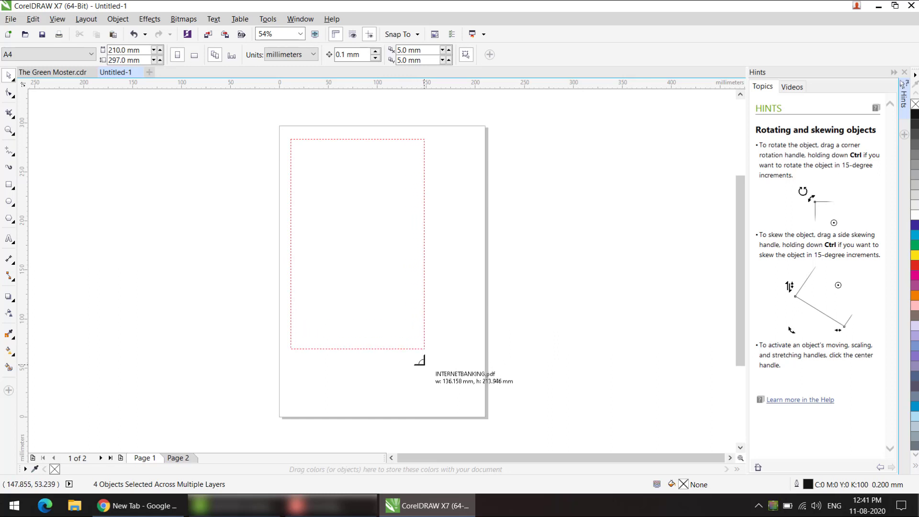
drag(420, 360, 420, 360)
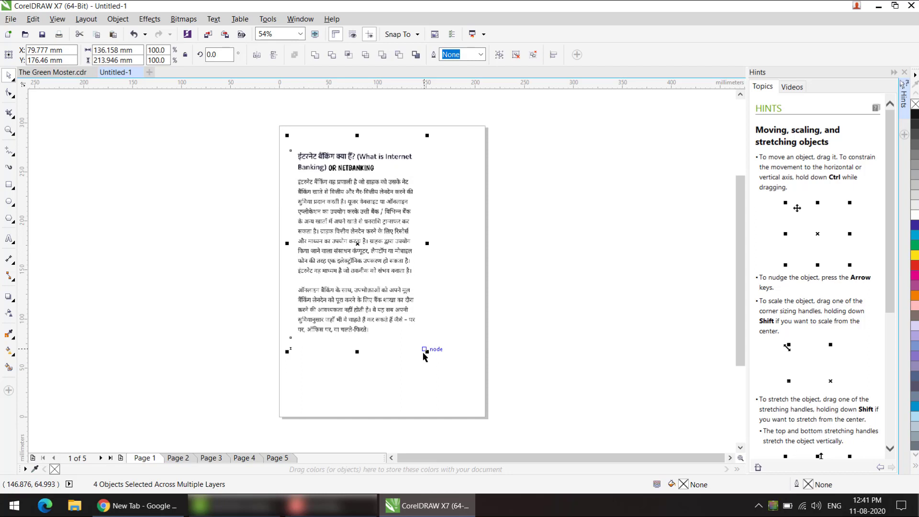
Step: Replace the text group on Page 1 with pages 1-4 of the INTERNETBANKING PDF imported as text, centred on the page at original size
key(Delete)
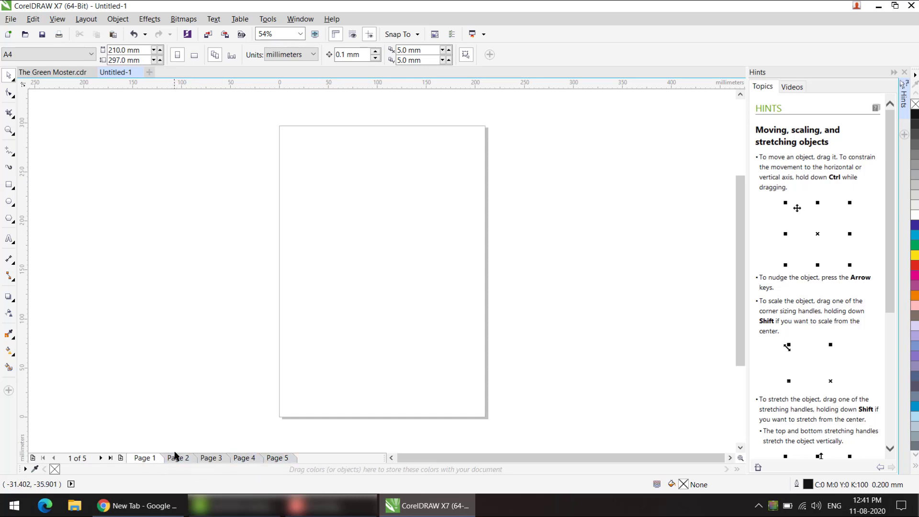
click(7, 21)
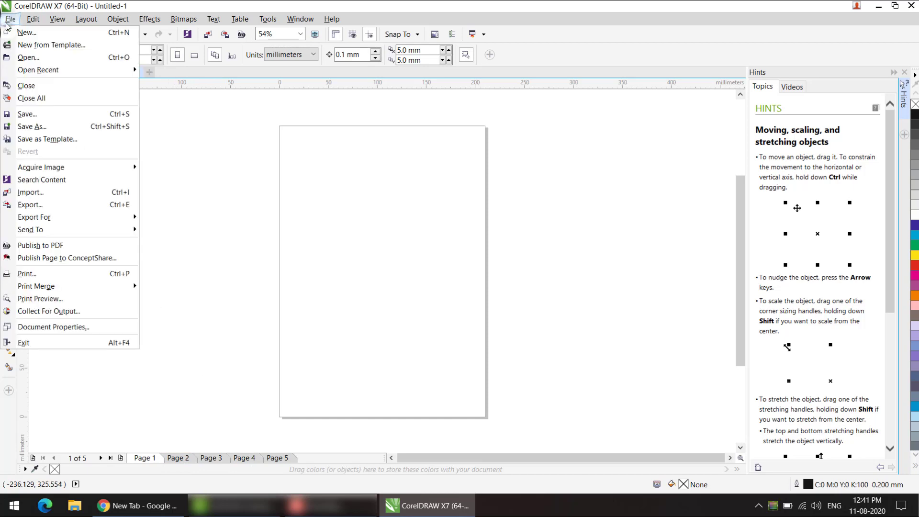
click(42, 192)
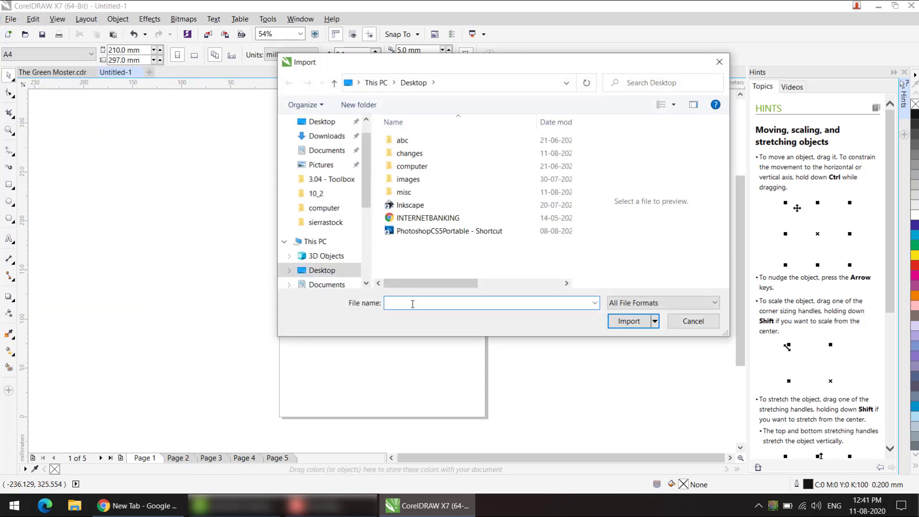
click(428, 218)
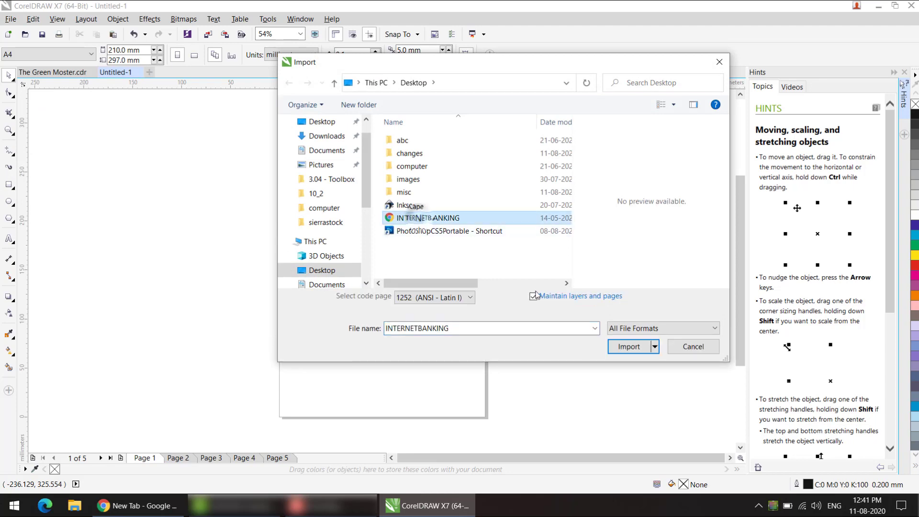
click(627, 347)
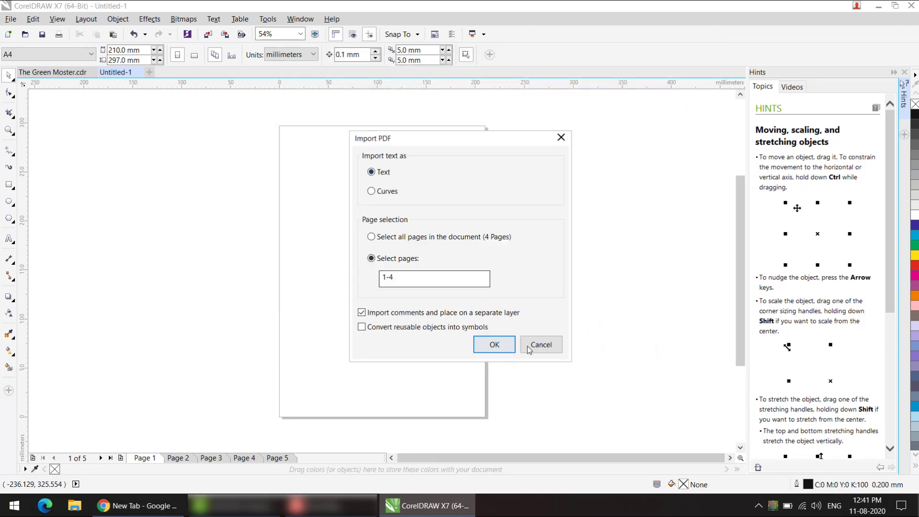
click(495, 345)
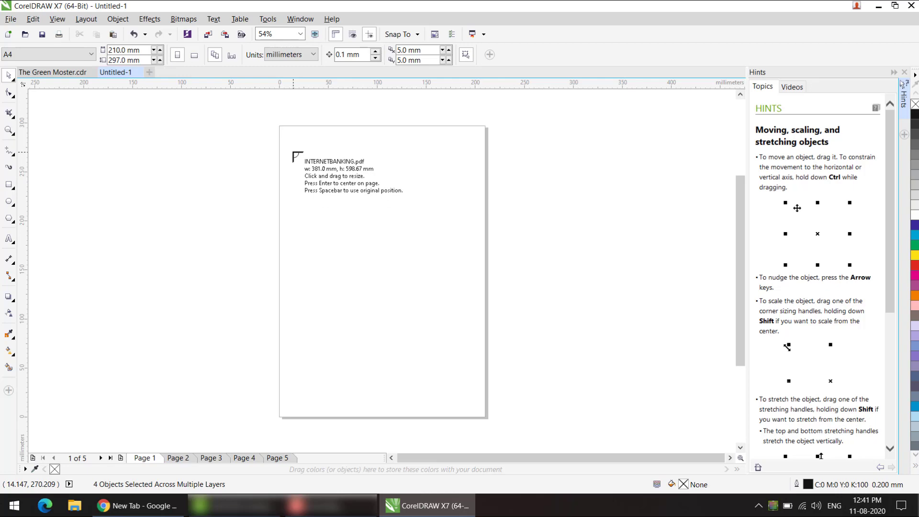
key(Return)
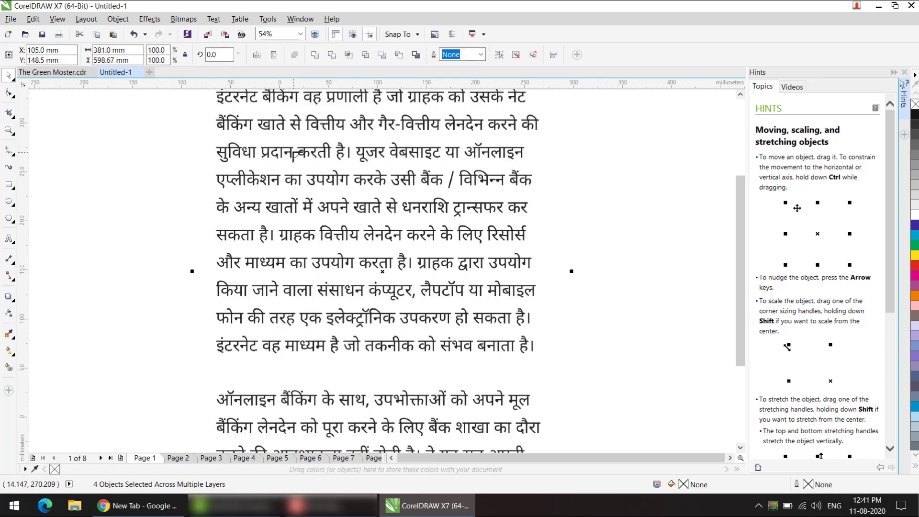
scroll(366, 235, down, 2)
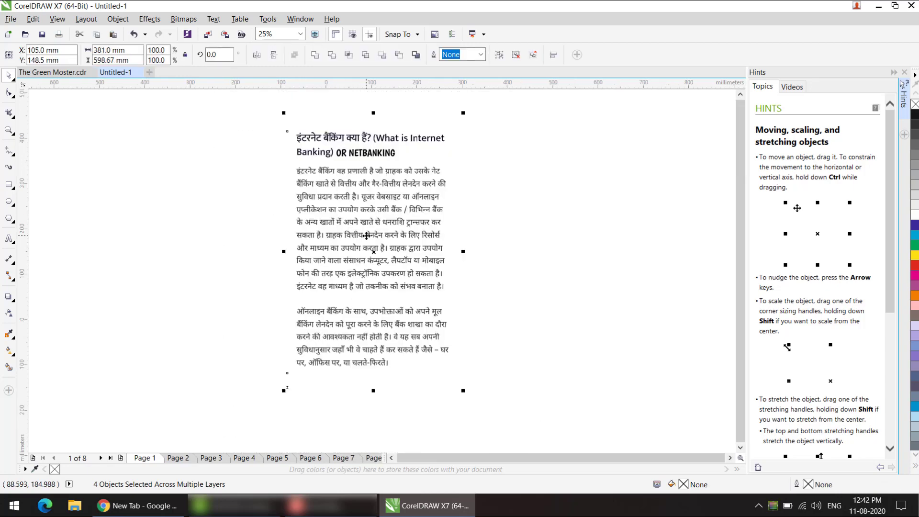
scroll(367, 236, down, 1)
scroll(367, 236, up, 1)
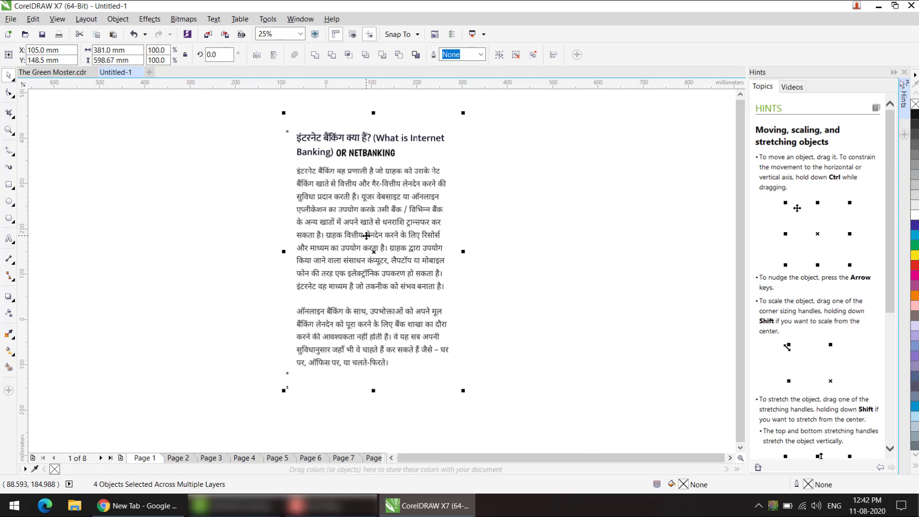
Step: Delete the imported text group from Page 1 and remove every page after Page 1
click(311, 321)
key(Delete)
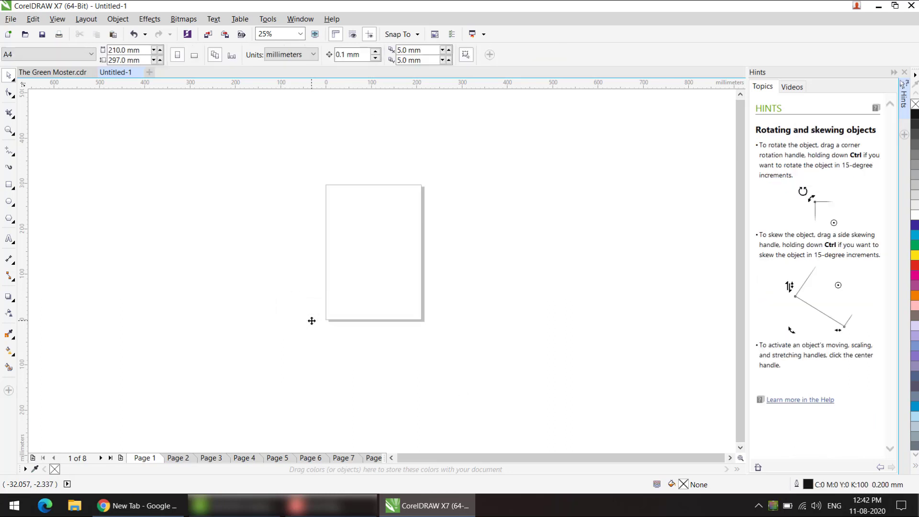
right_click(173, 462)
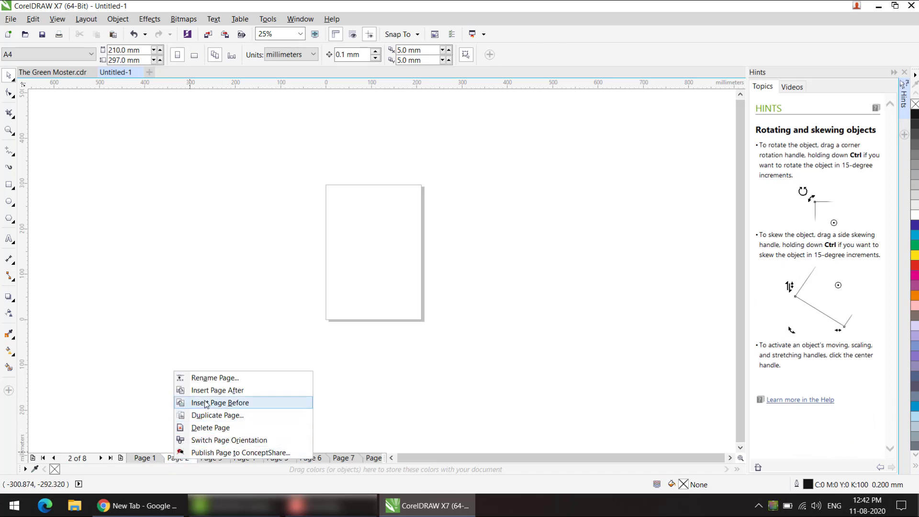
click(204, 432)
right_click(182, 461)
click(206, 429)
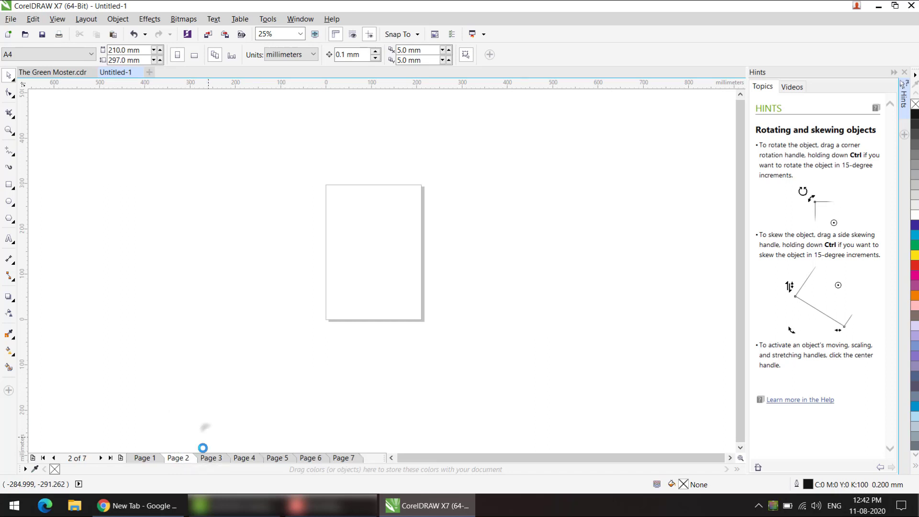
right_click(180, 459)
click(206, 423)
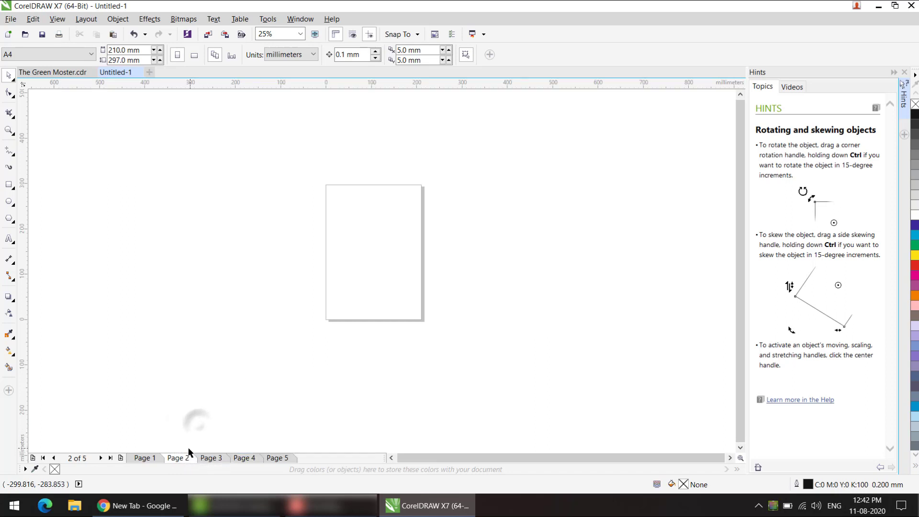
right_click(182, 458)
click(192, 425)
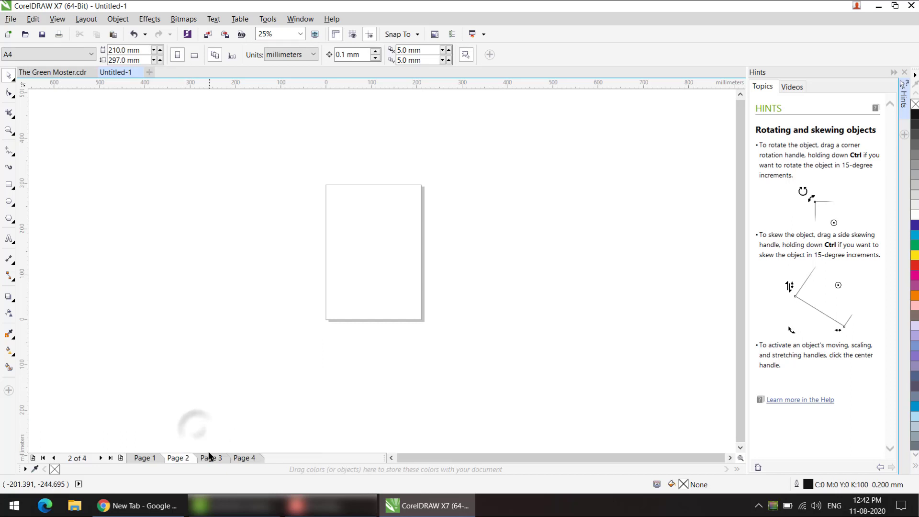
right_click(179, 463)
click(199, 429)
right_click(180, 461)
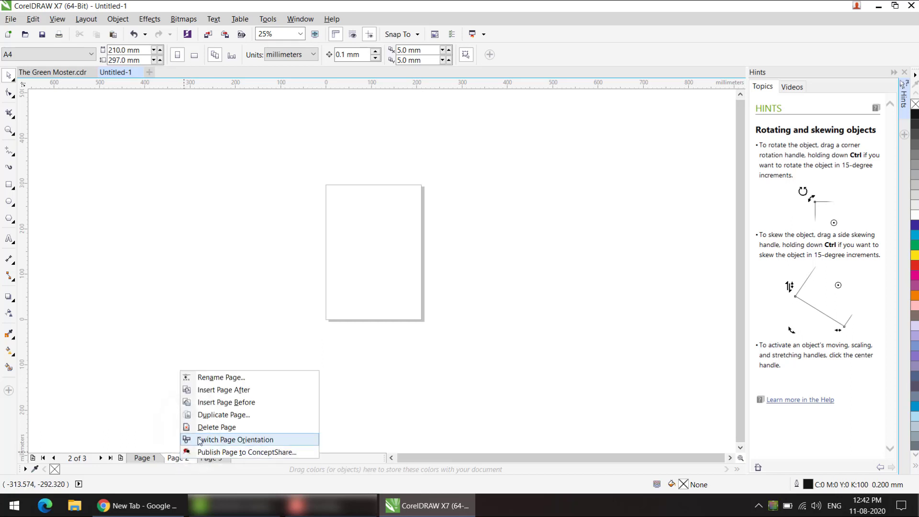
click(200, 426)
right_click(178, 458)
click(201, 426)
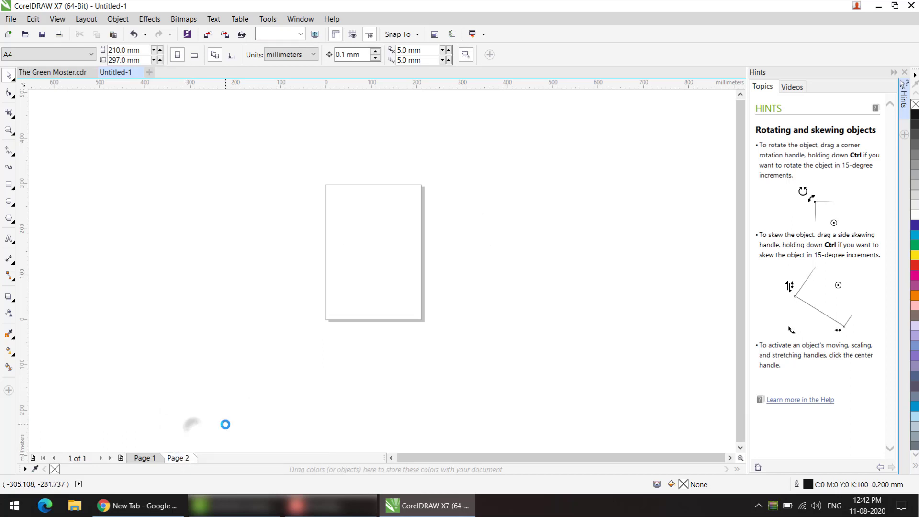
Step: Import the laptop image 5bf8c5a36f4fa7a031483da7102b31b9 from the computer folder and place it on the page's upper part at about 174 × 98 mm
scroll(385, 289, up, 2)
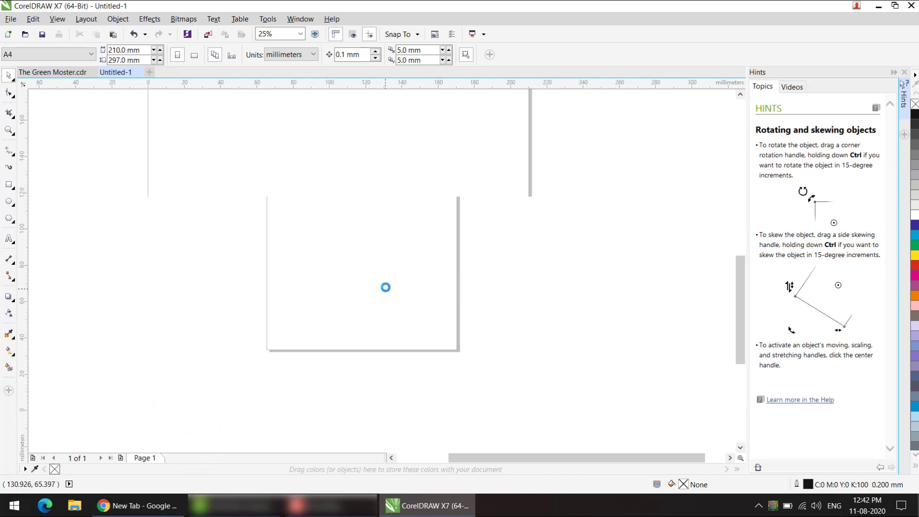
scroll(383, 273, down, 1)
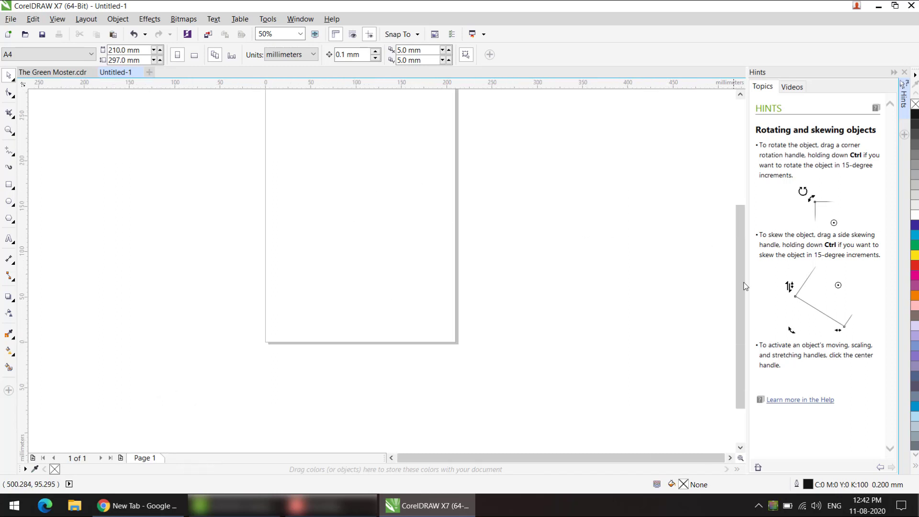
drag(744, 286, 744, 233)
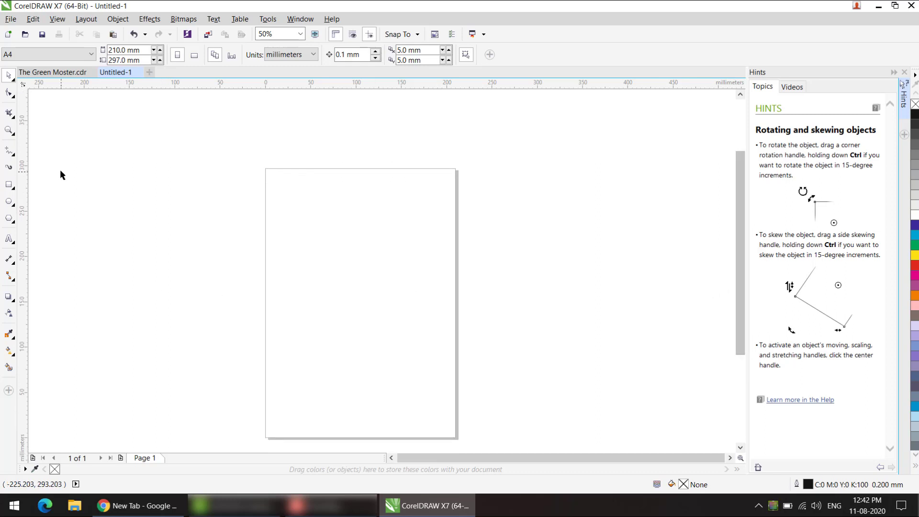
click(10, 20)
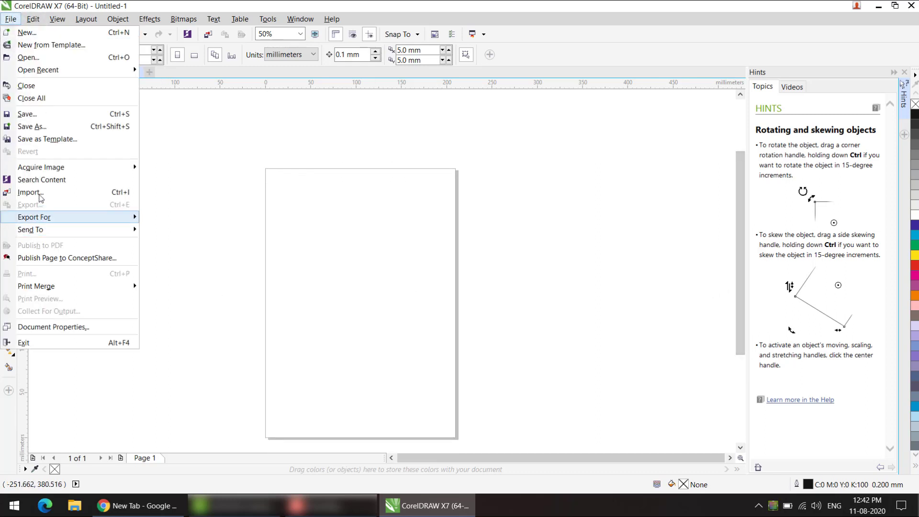
click(41, 197)
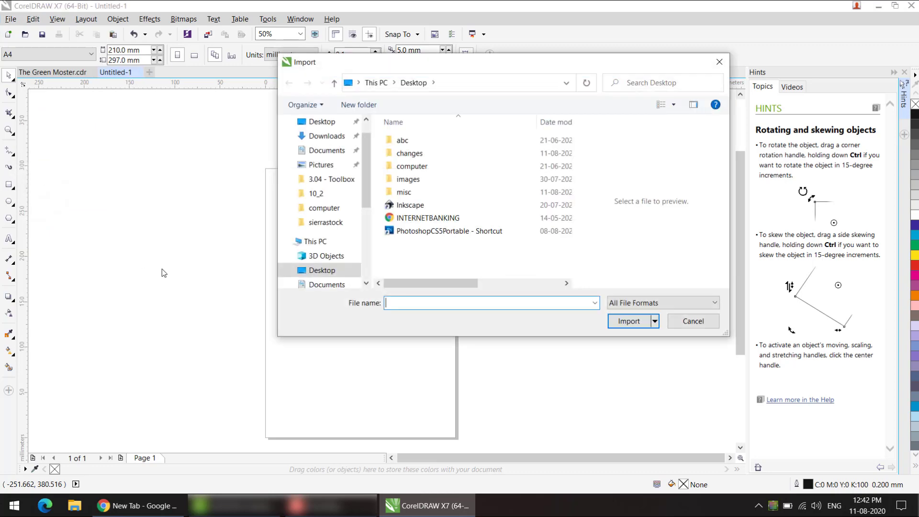
double_click(407, 167)
click(415, 171)
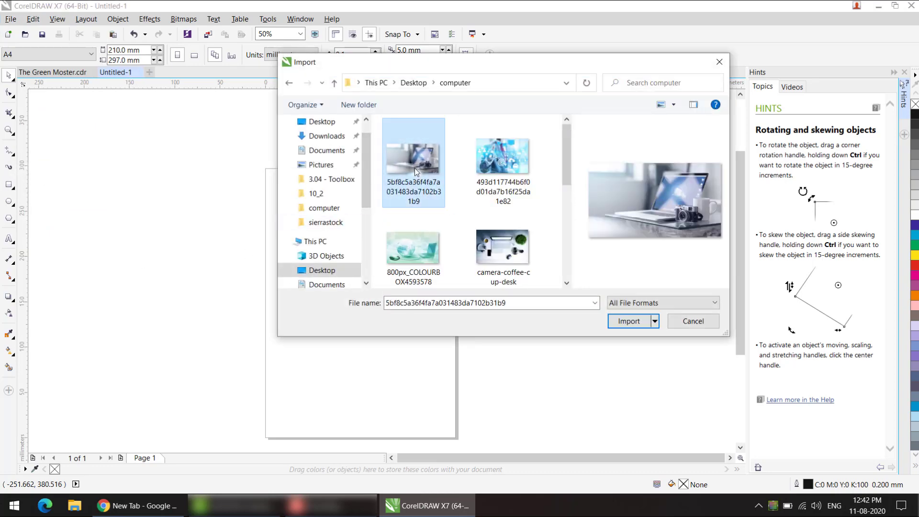
click(632, 321)
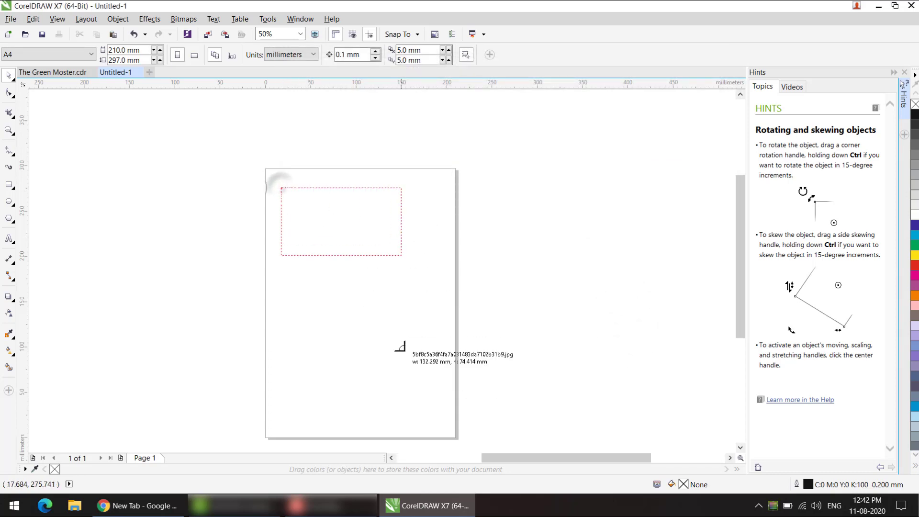
drag(401, 346, 438, 406)
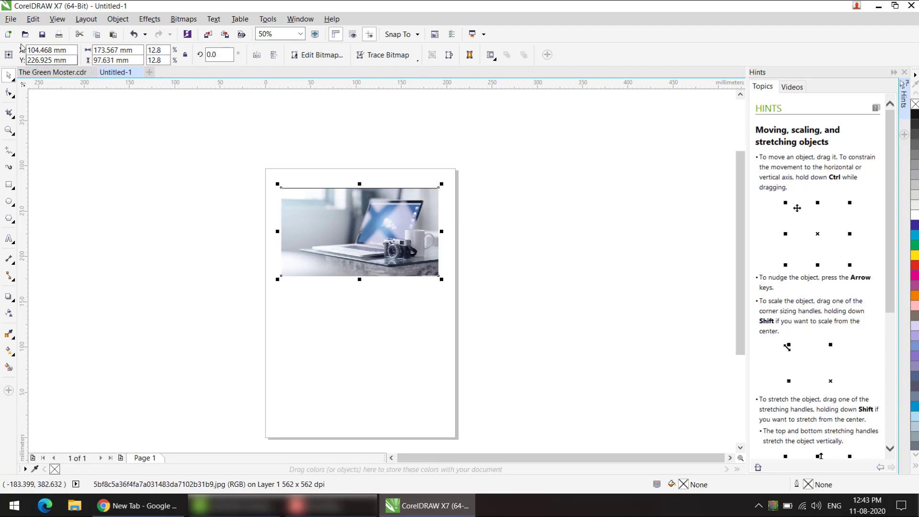
Step: Open pages 1-4 of the INTERNETBANKING PDF from the Desktop as text in a separate document
click(10, 20)
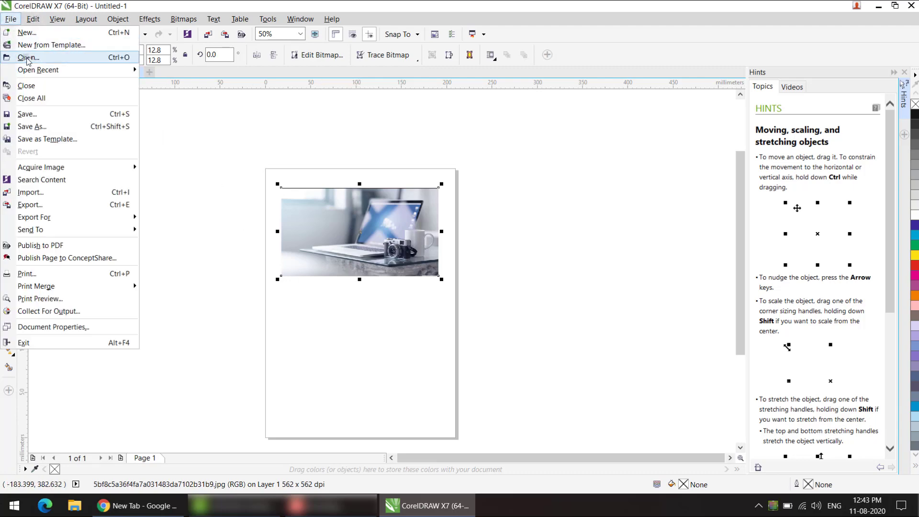
click(22, 58)
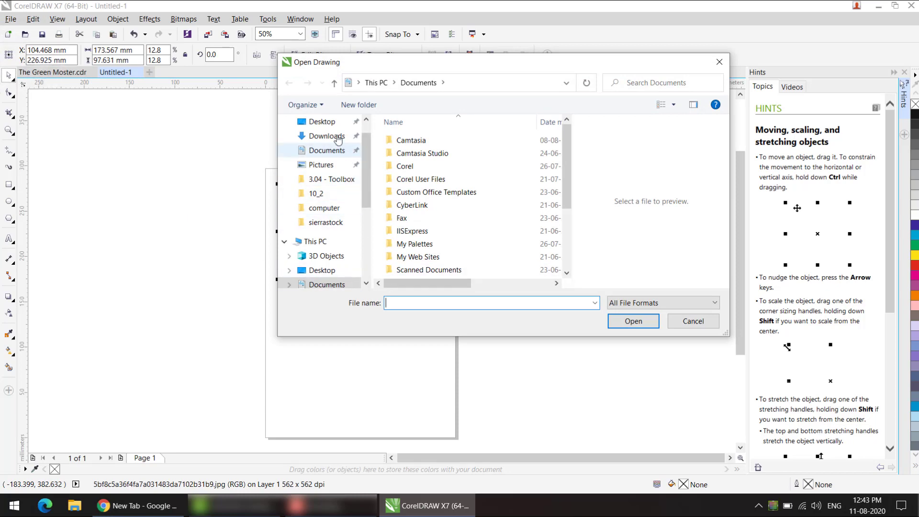
click(331, 122)
click(428, 218)
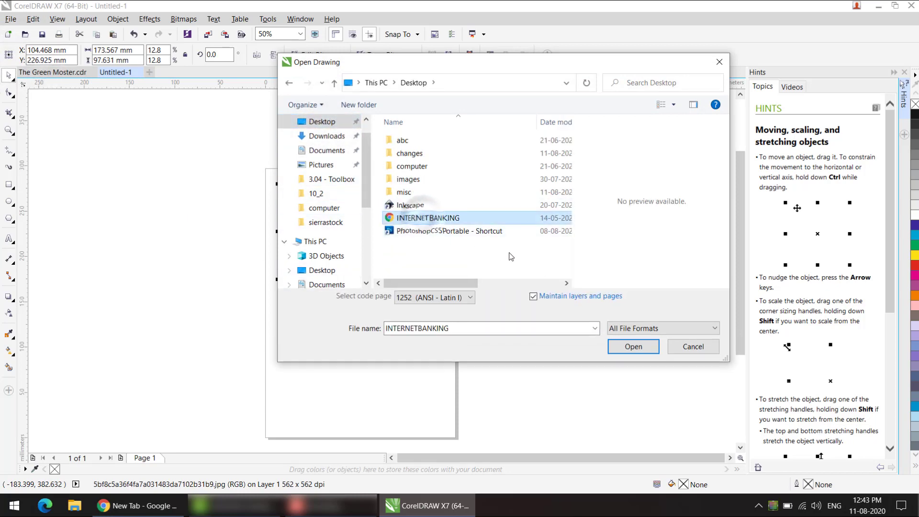
click(633, 346)
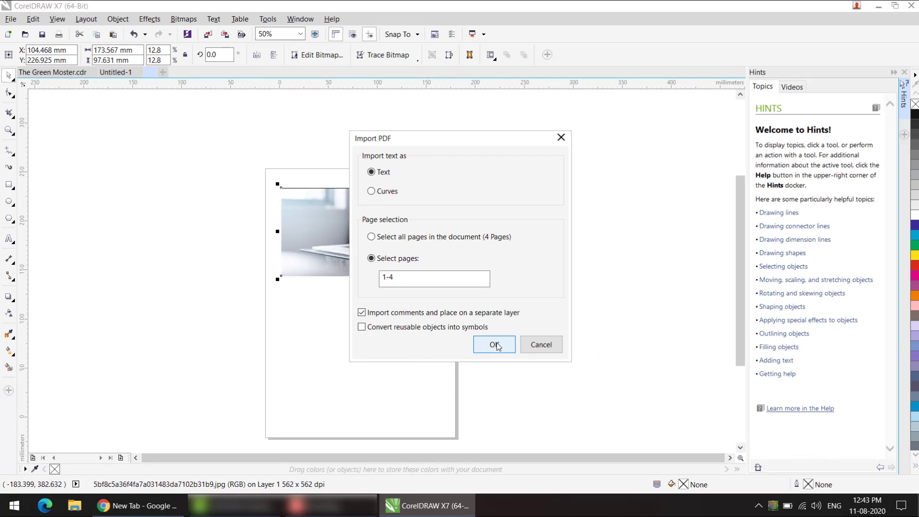
click(495, 344)
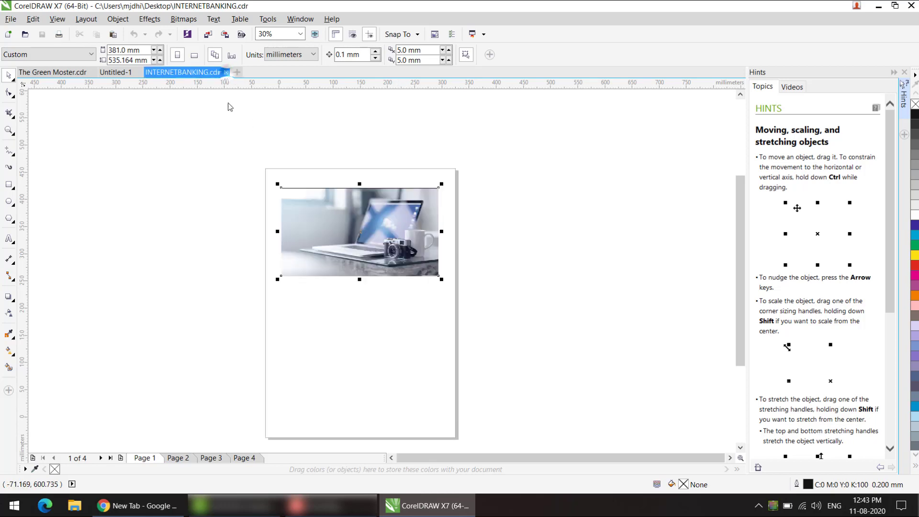
Step: Close the INTERNETBANKING and The Green Moster documents, keeping Untitled-1 open
click(226, 72)
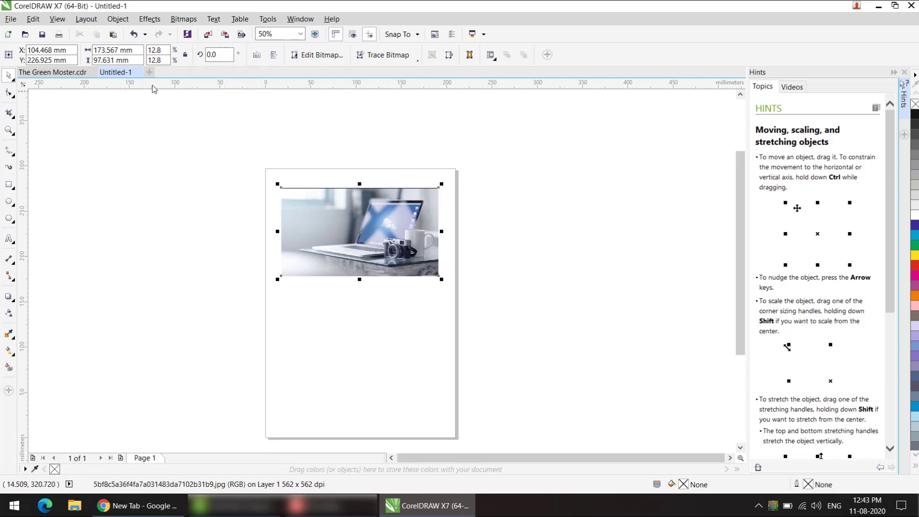
click(92, 71)
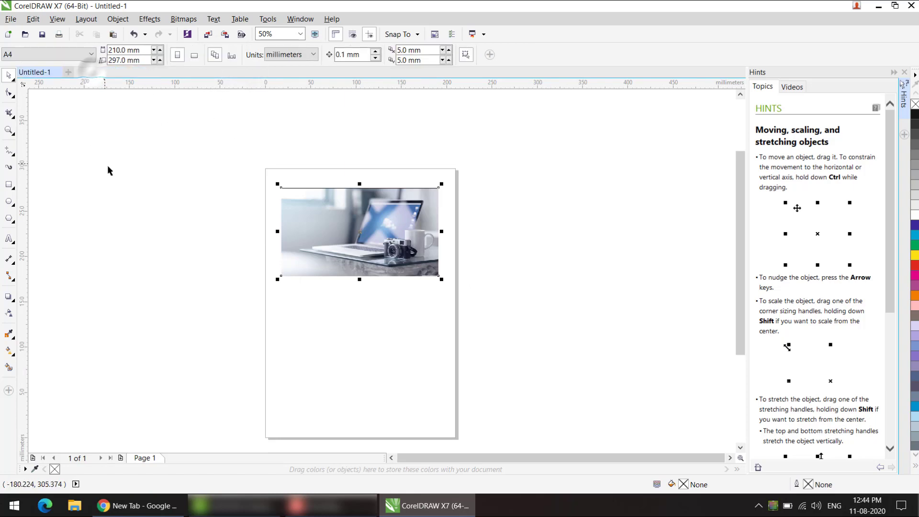
Step: Start exporting the page from Untitled-1 and examine the file formats available for export, keeping JPG - JPEG Bitmaps
click(10, 19)
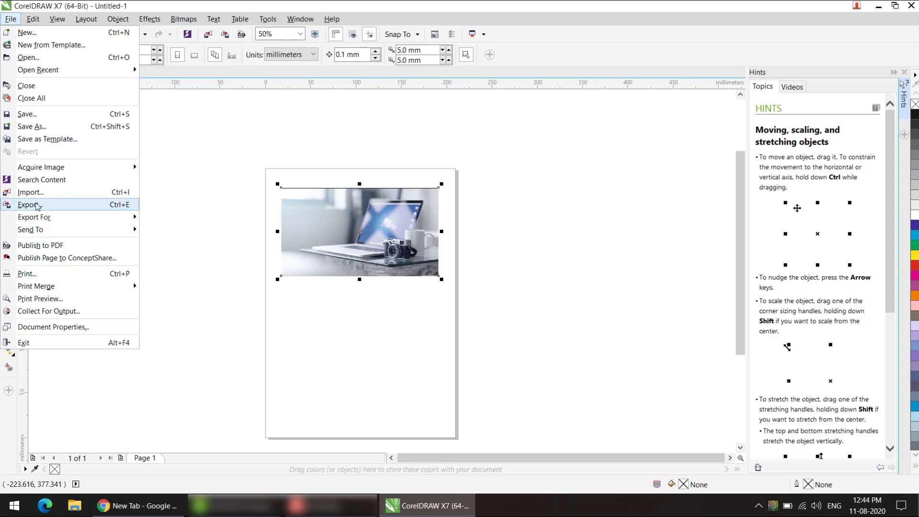
click(37, 205)
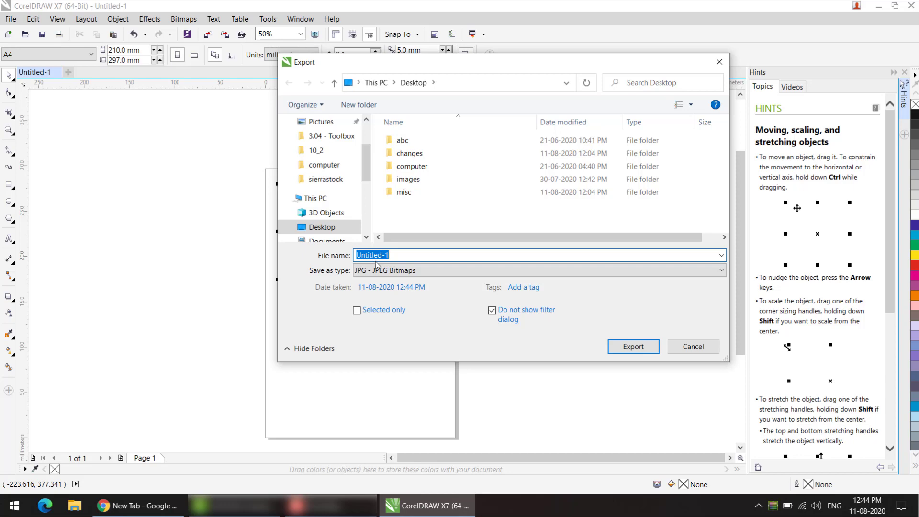
click(417, 270)
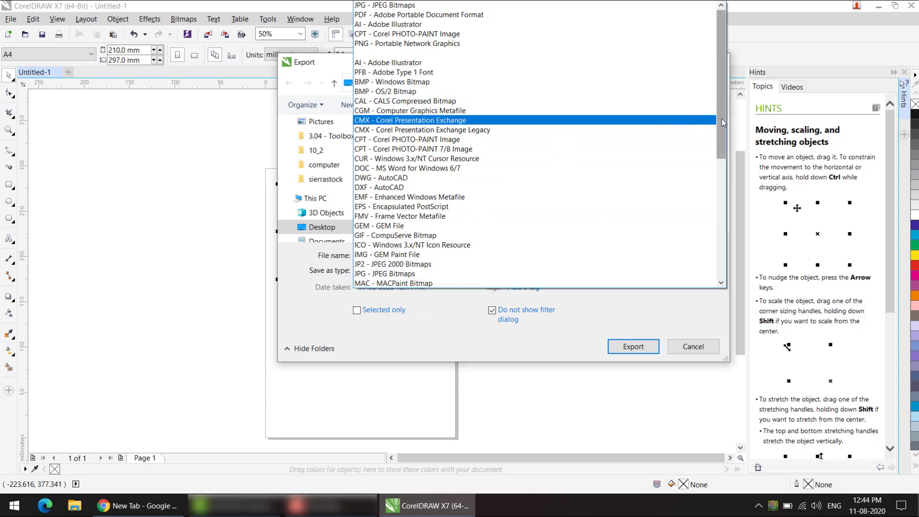
mouse_move(722, 118)
mouse_down()
mouse_move(721, 243)
mouse_move(717, 106)
mouse_up()
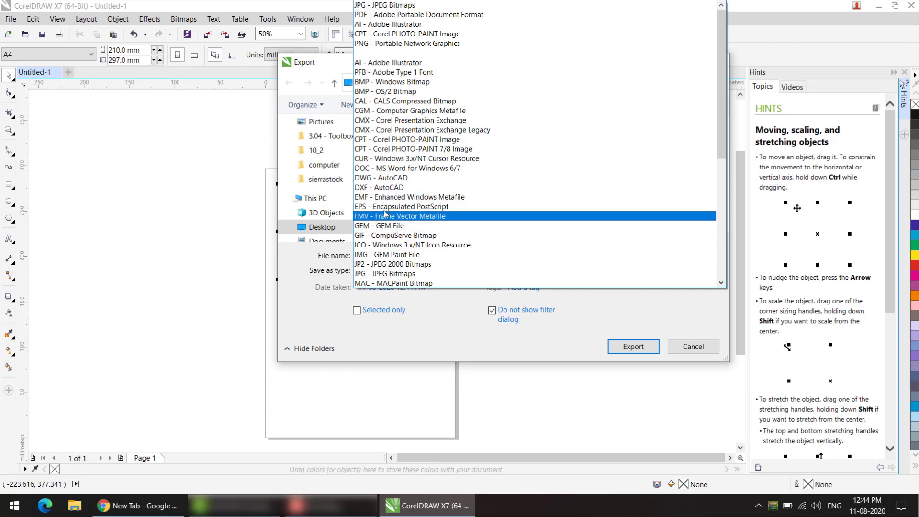
click(399, 5)
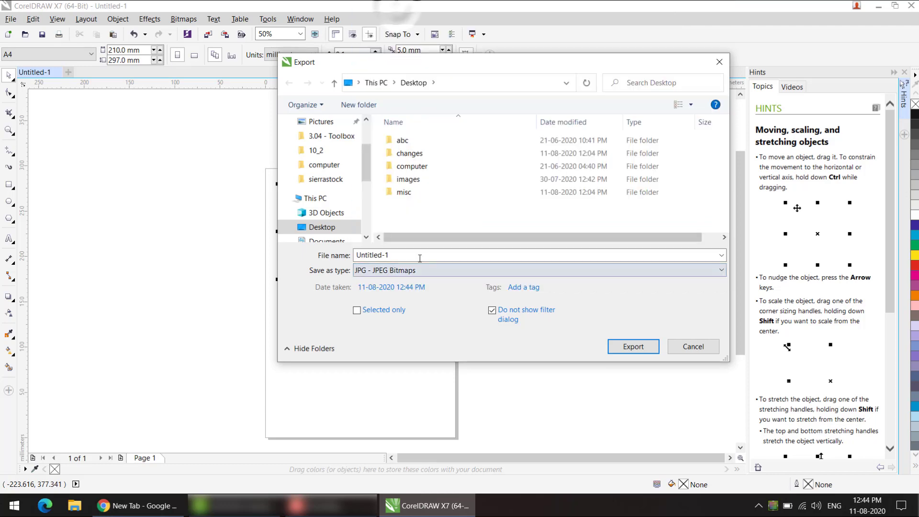
click(400, 271)
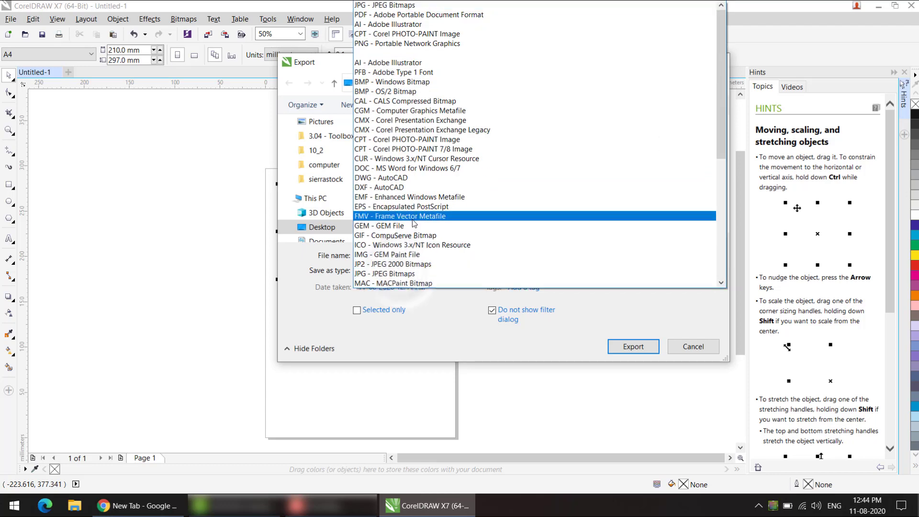
scroll(413, 225, down, 7)
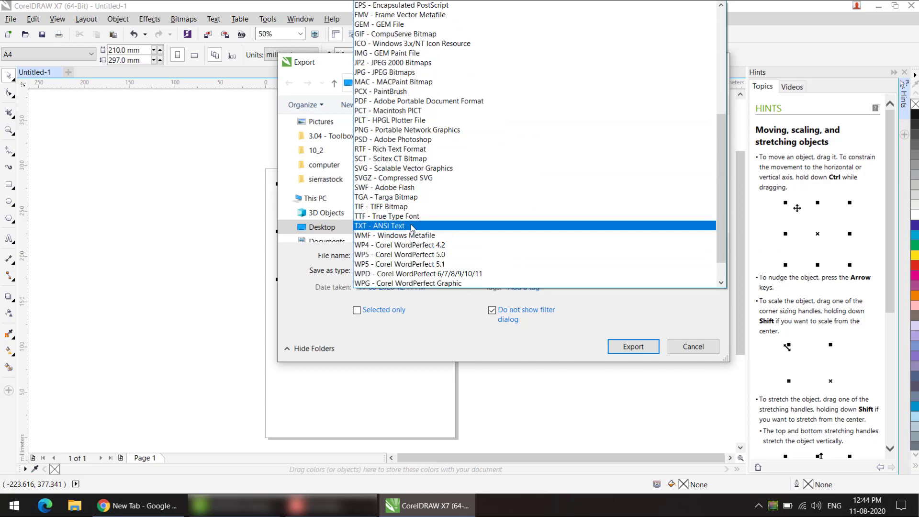
scroll(407, 229, down, 2)
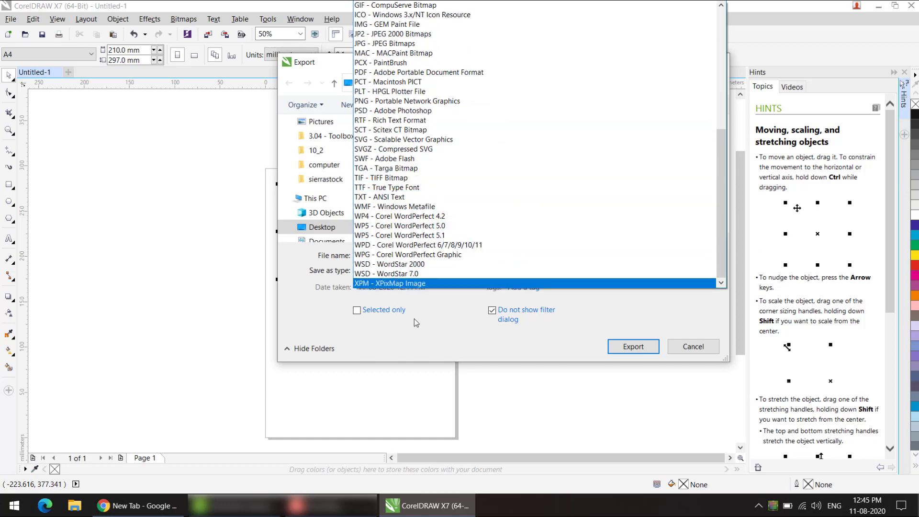
click(422, 336)
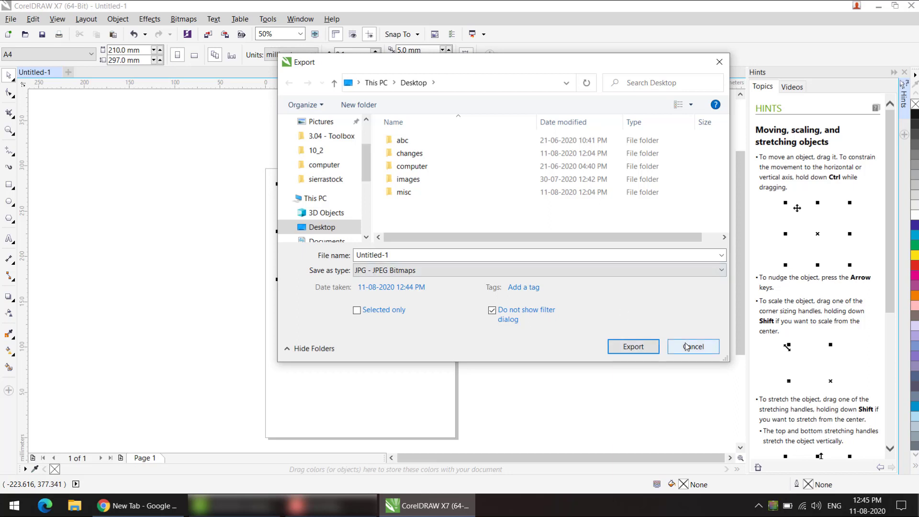
click(409, 272)
click(310, 294)
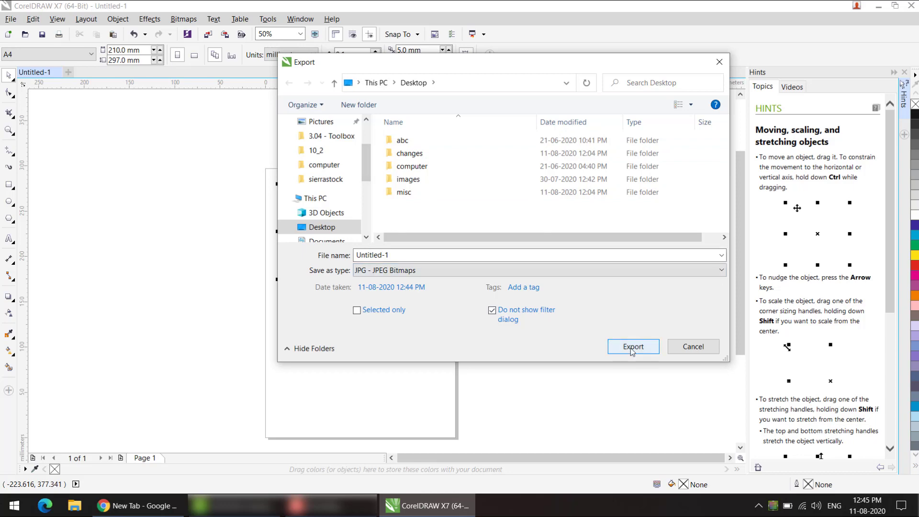
Step: Export the laptop image to the Desktop as the JPEG Untitled-1 in CMYK Color (32-bit) at High 80% quality
click(492, 311)
click(630, 349)
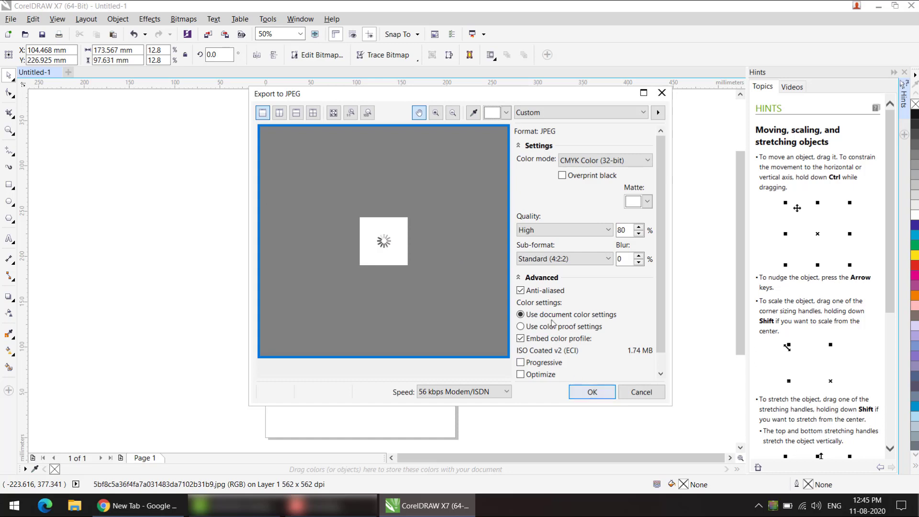
click(592, 392)
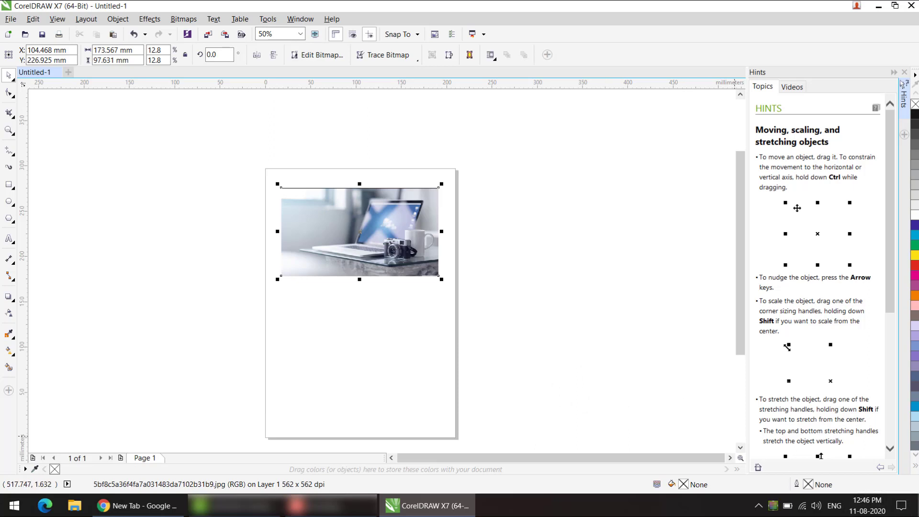
Step: Check the exported Untitled-1 image on the Windows desktop and return to CorelDRAW
click(878, 6)
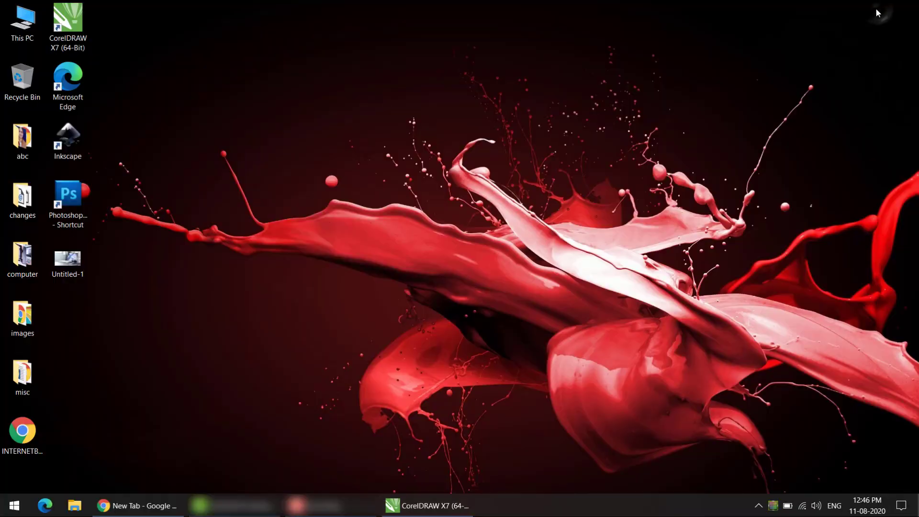
click(70, 261)
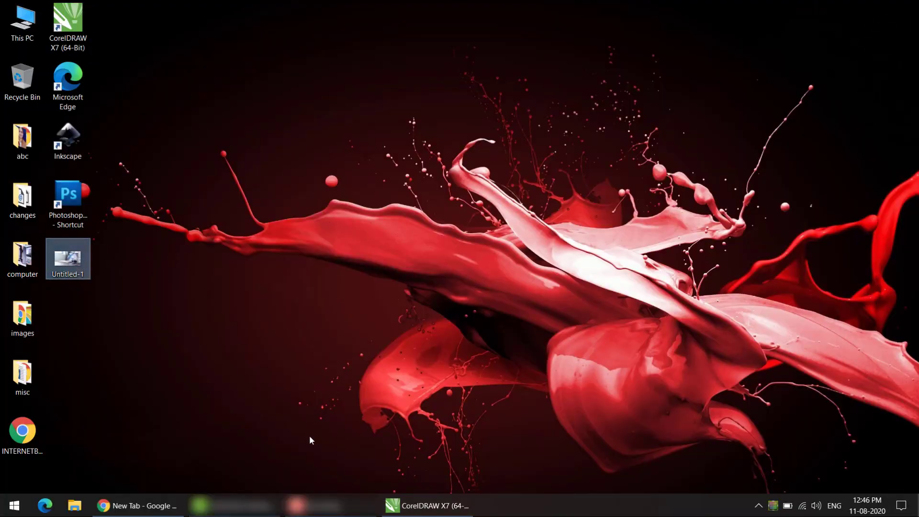
click(408, 510)
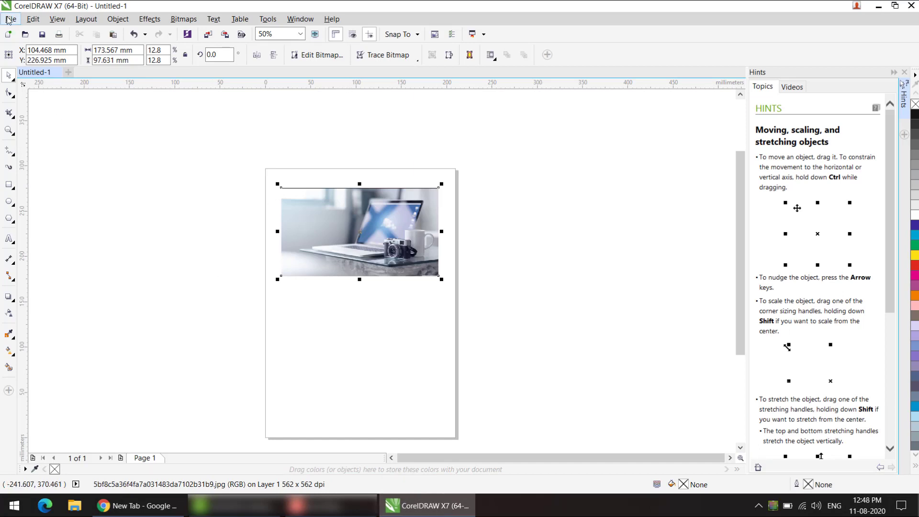
Step: Export the laptop image again to the Desktop in JPG - JPEG Bitmaps format under the file name xyz
click(11, 19)
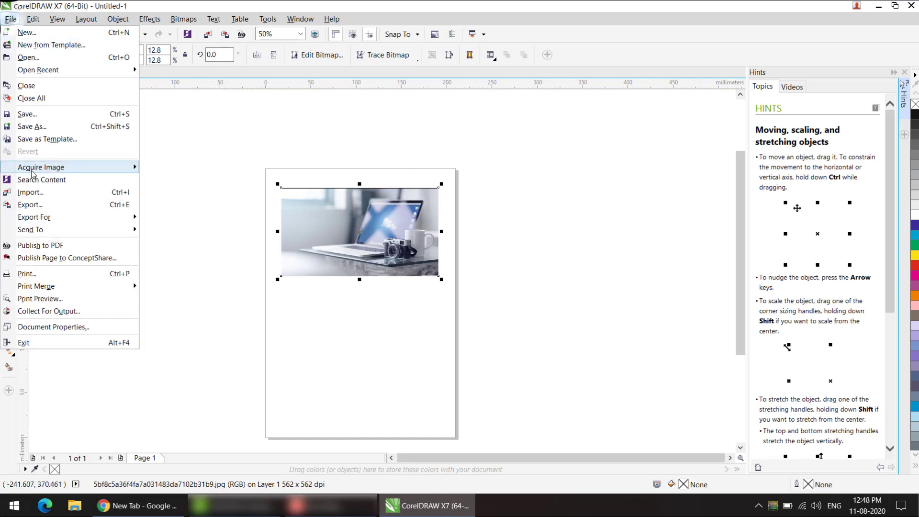
click(30, 205)
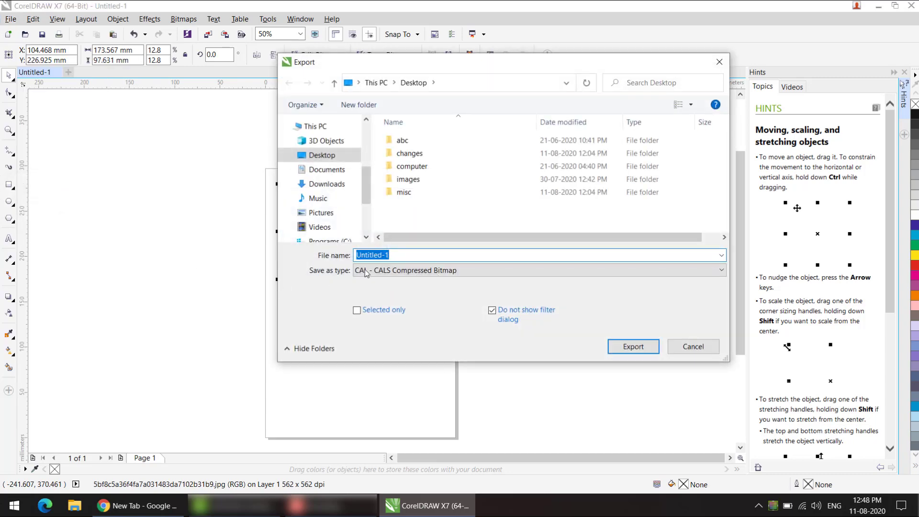
click(366, 273)
click(379, 21)
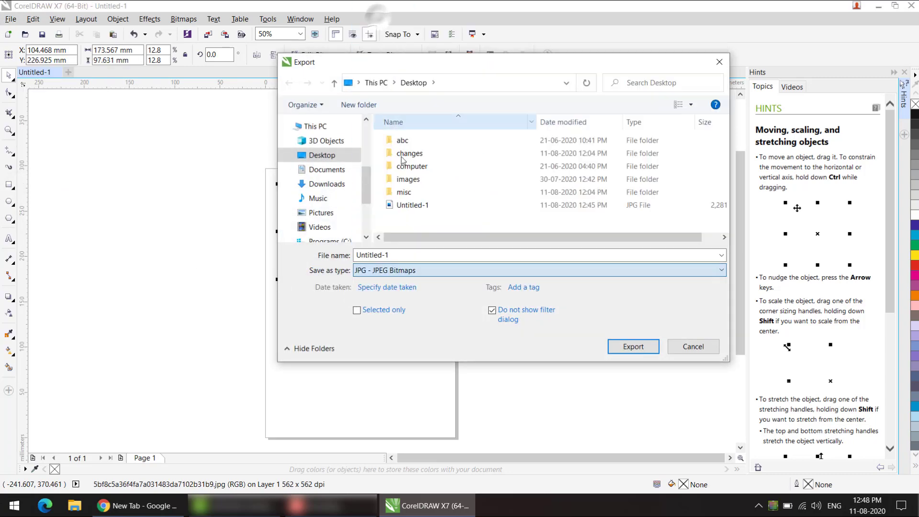
click(396, 255)
double_click(396, 255)
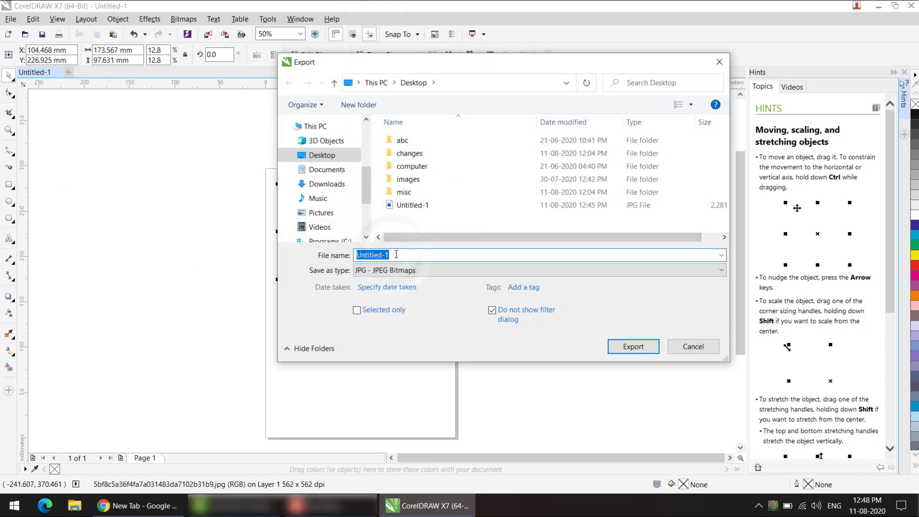
text(xyz)
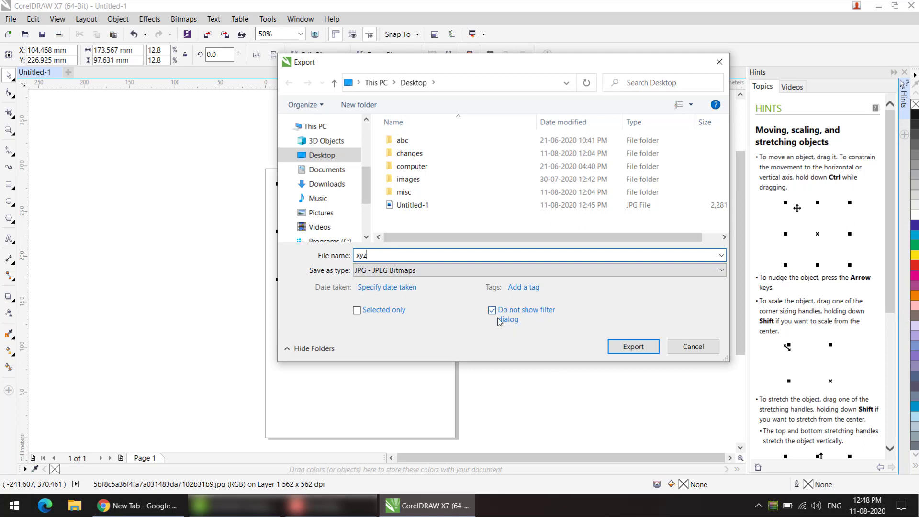
click(629, 352)
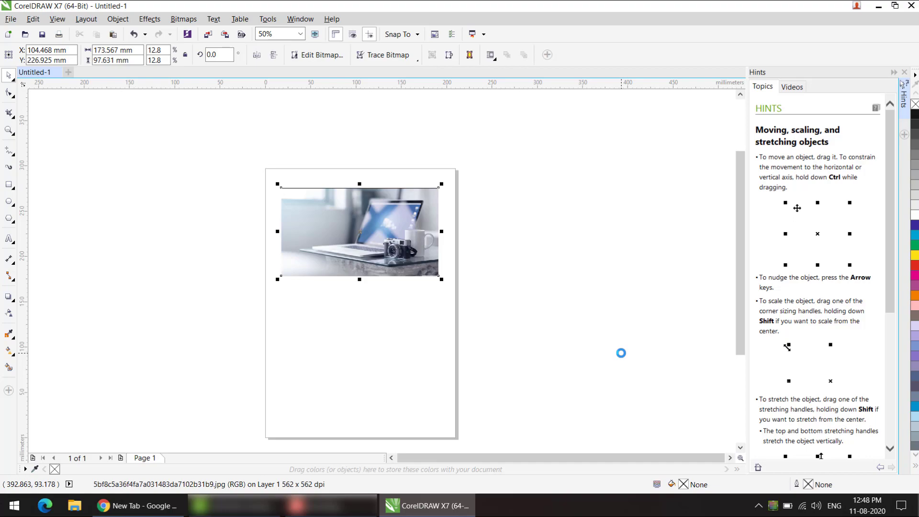
Step: Save a copy of the drawing to the Desktop as Untitled-1 in PDF - Adobe Portable Document Format
click(11, 18)
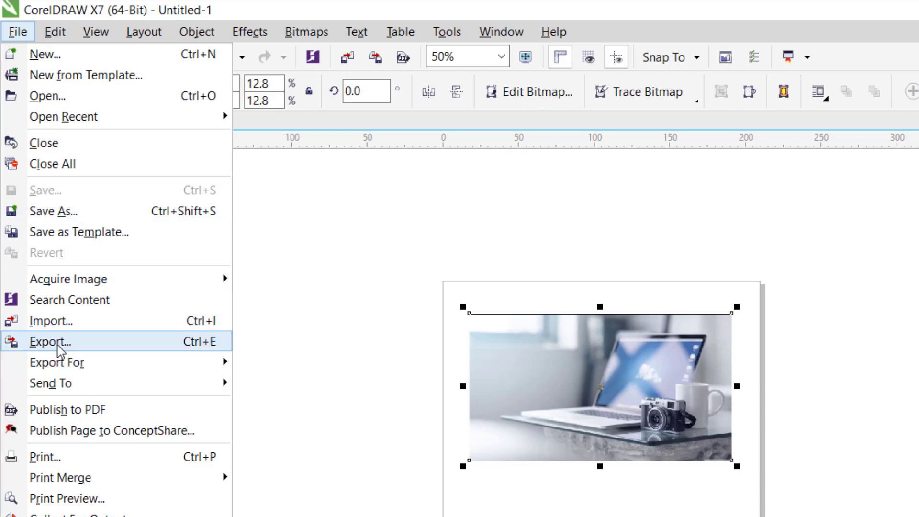
click(68, 212)
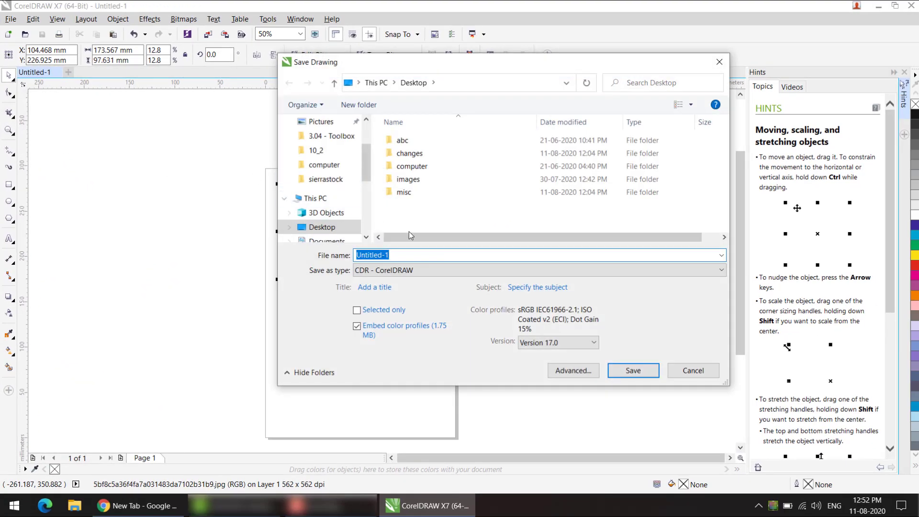
click(417, 272)
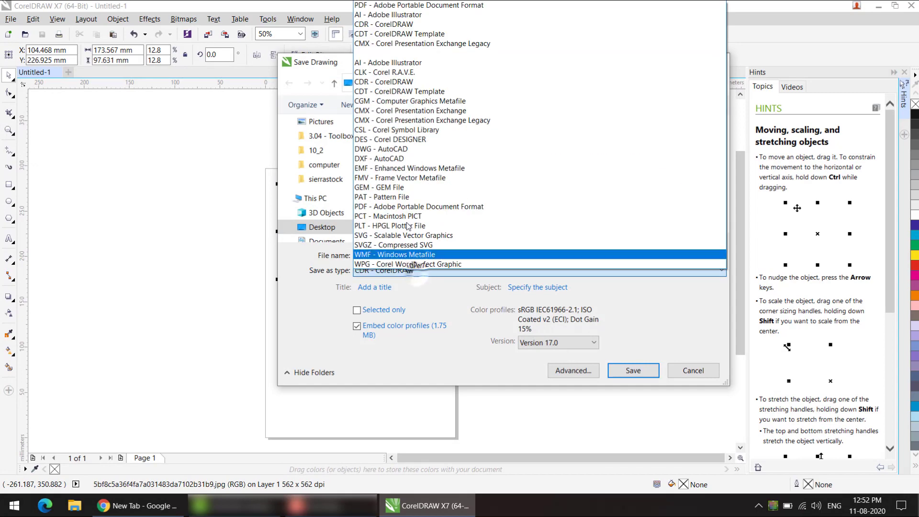
click(387, 10)
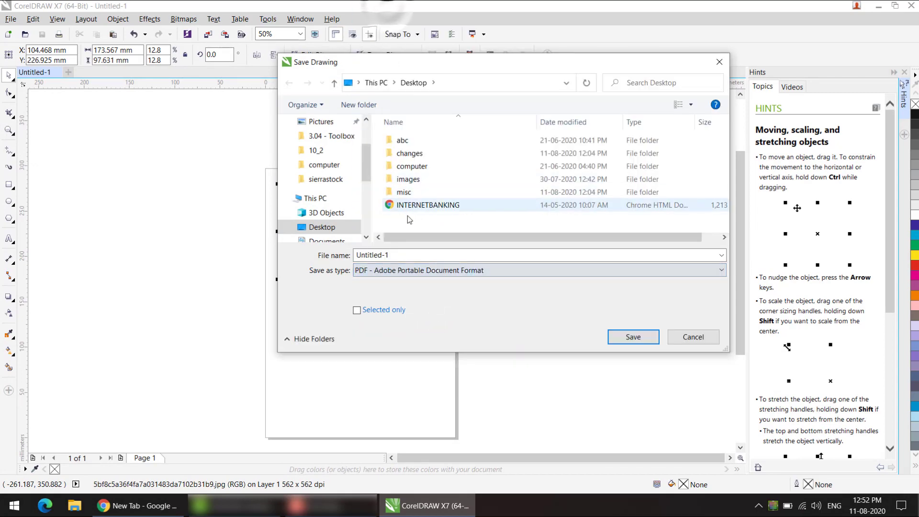
click(401, 256)
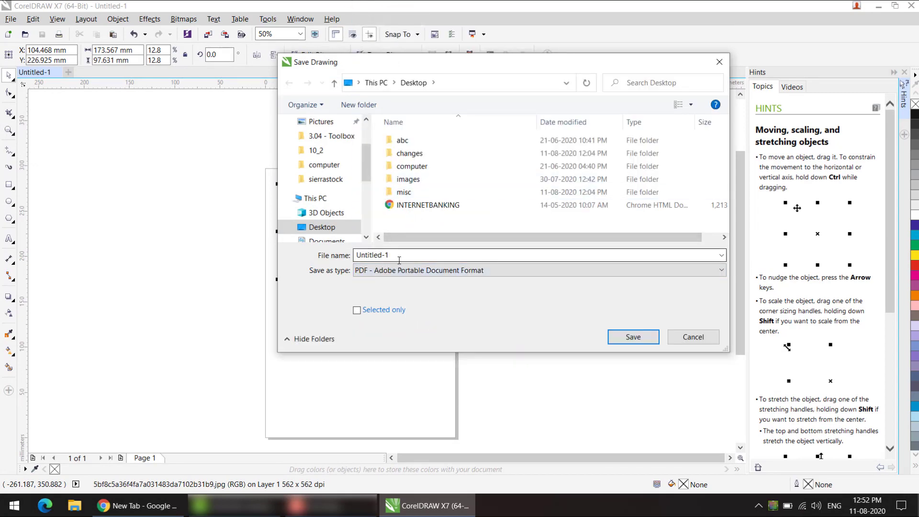
click(636, 338)
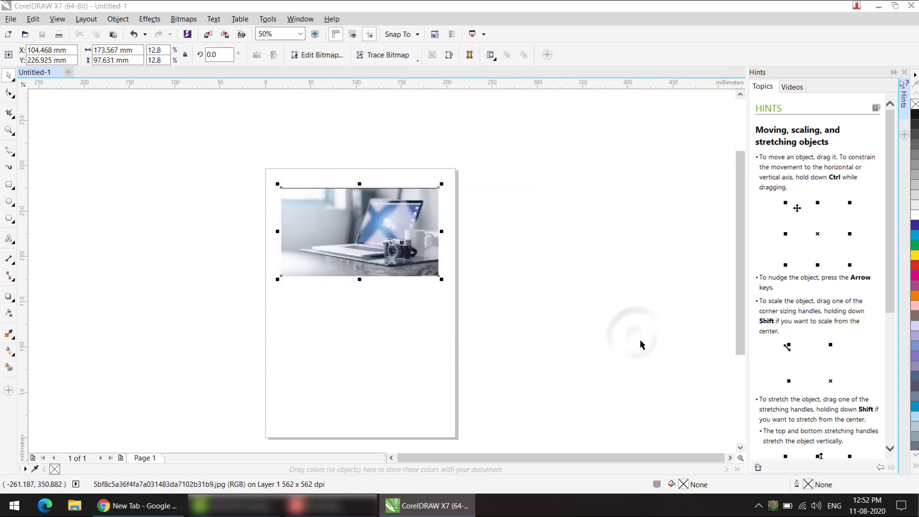
click(494, 367)
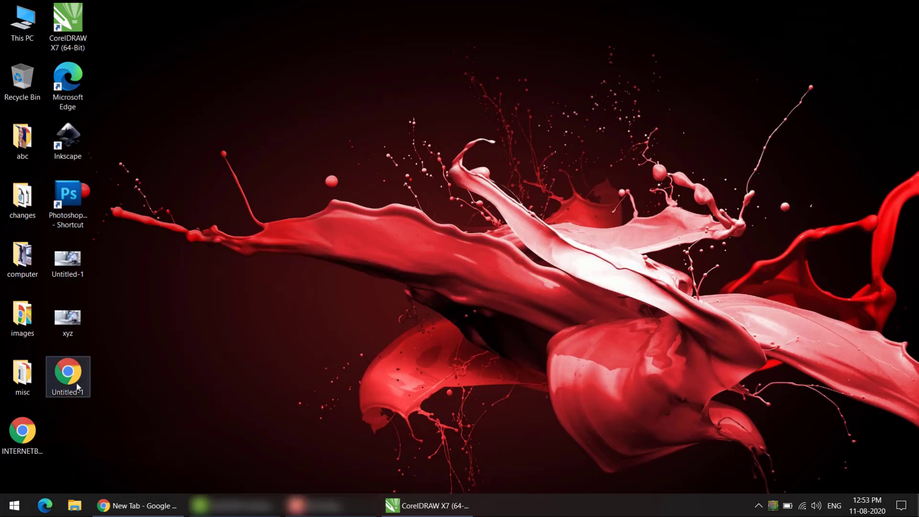
Step: Open the saved Untitled-1 PDF from the Windows desktop in Chrome, review its page, and return to CorelDRAW
double_click(76, 382)
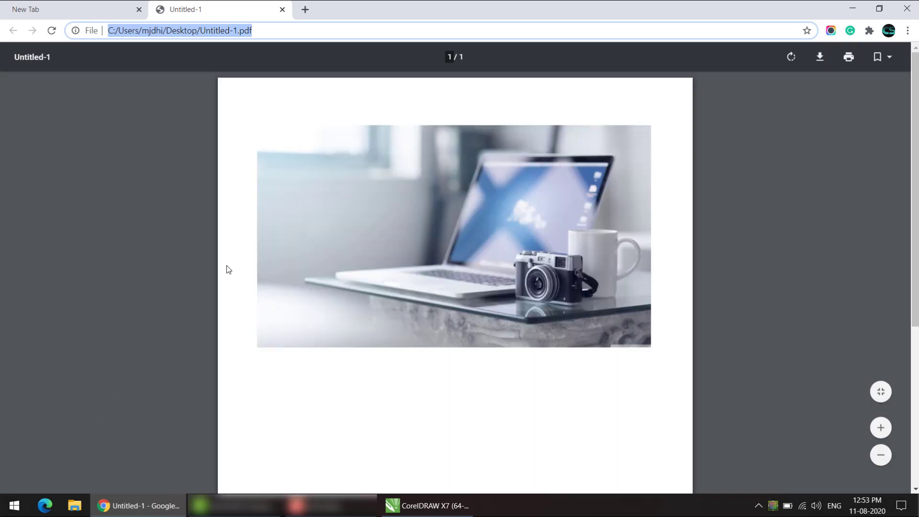
scroll(260, 209, down, 5)
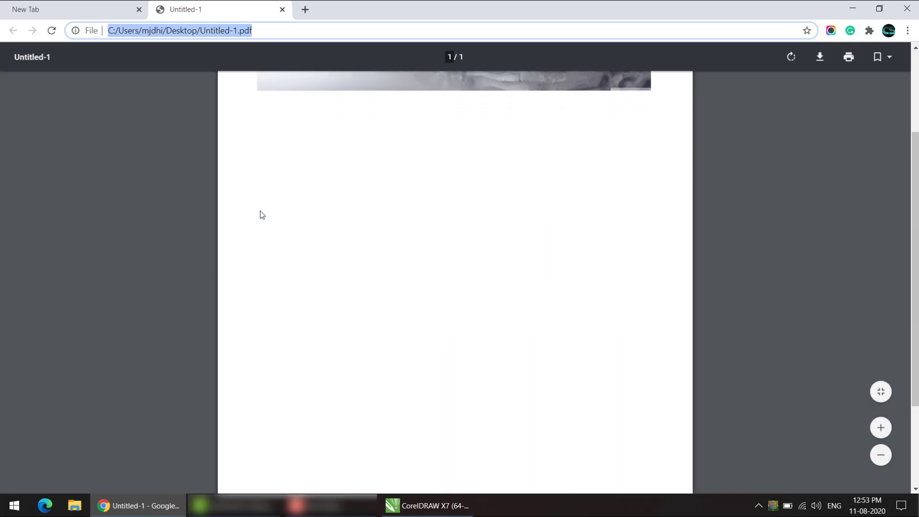
scroll(248, 337, up, 5)
click(393, 500)
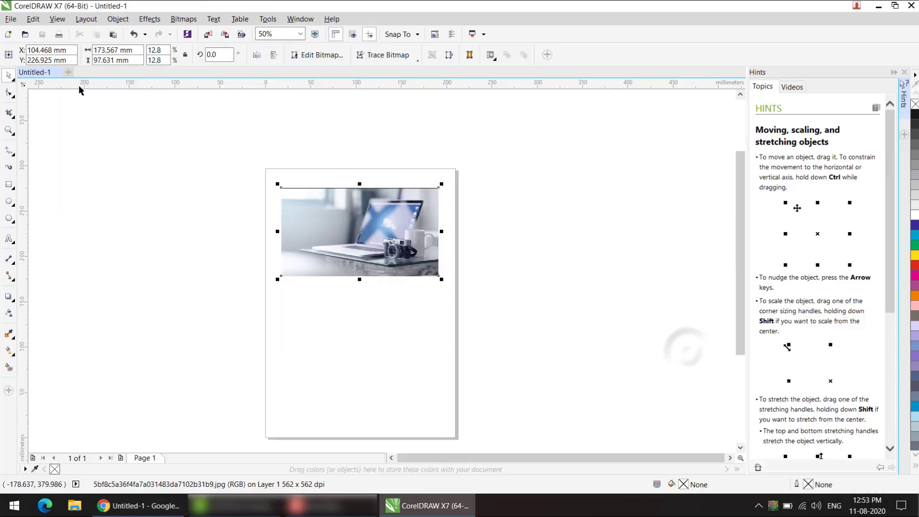
Step: Export the page to the Desktop in PDF - Adobe Portable Document Format under the file name Untitled-2
click(11, 19)
click(24, 205)
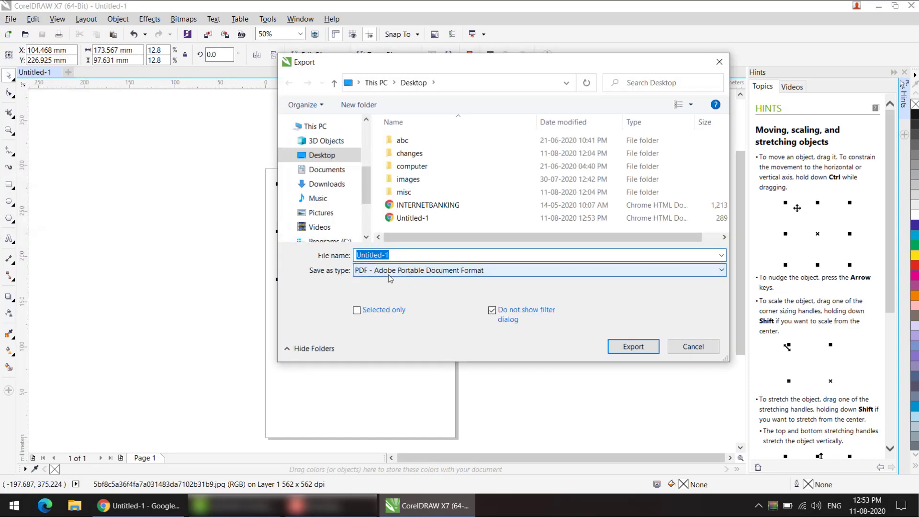
click(403, 255)
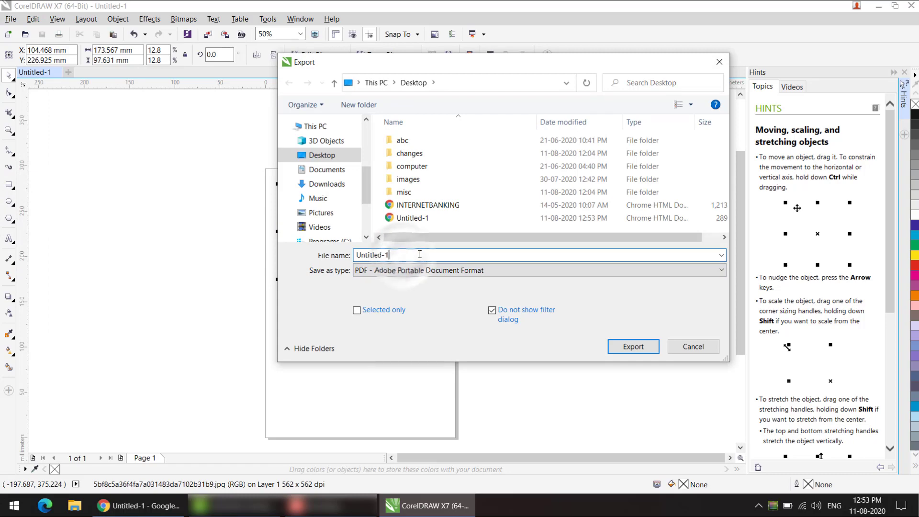
key(BackSpace)
text(2)
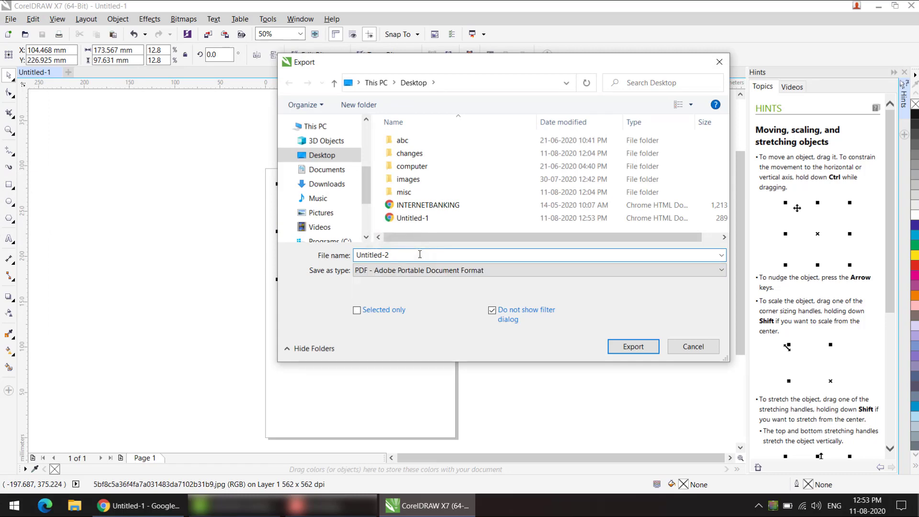
click(634, 347)
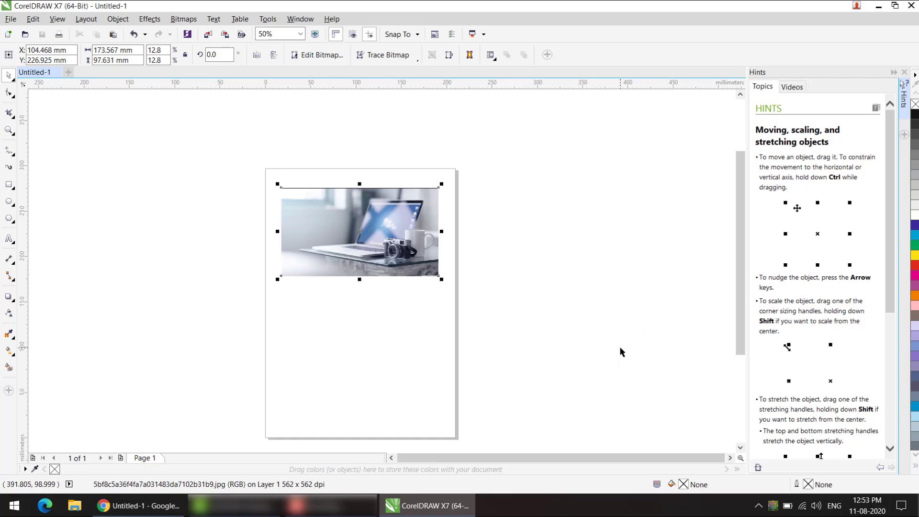
Step: Open the exported Untitled-2 PDF from the Windows desktop in Chrome
click(878, 6)
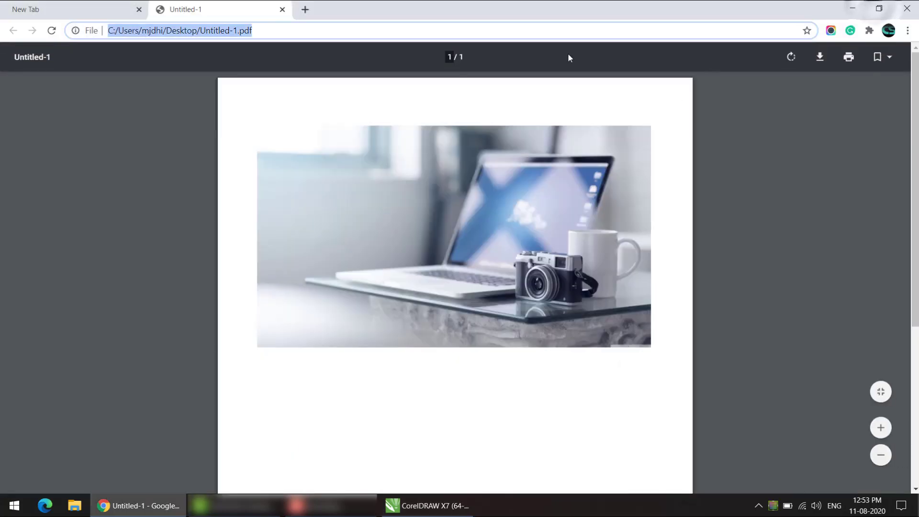
click(852, 8)
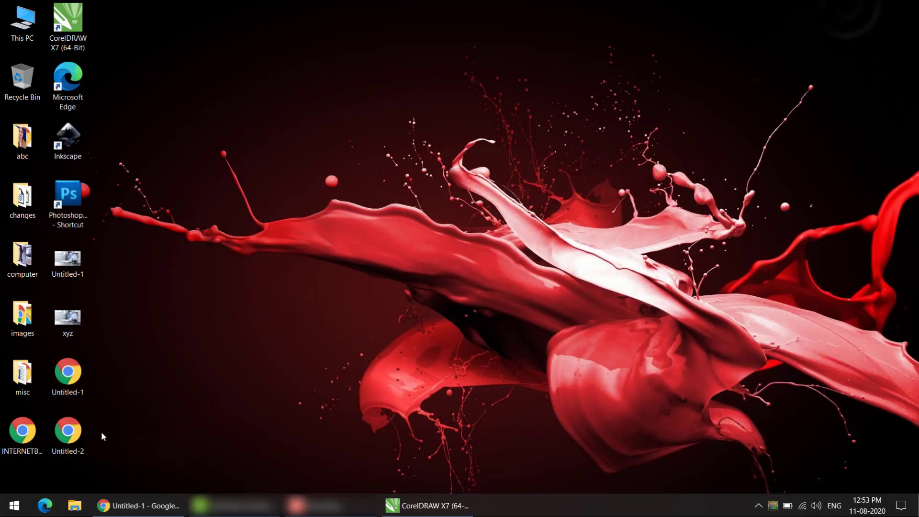
double_click(72, 433)
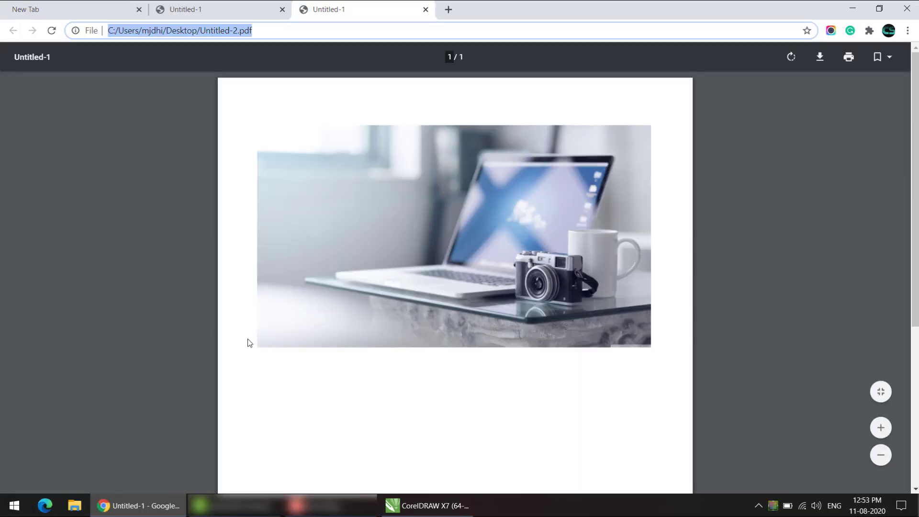
Step: Compare the pages of the Untitled-1 and Untitled-2 PDFs in Chrome, then return to CorelDRAW
click(247, 4)
click(352, 5)
click(239, 5)
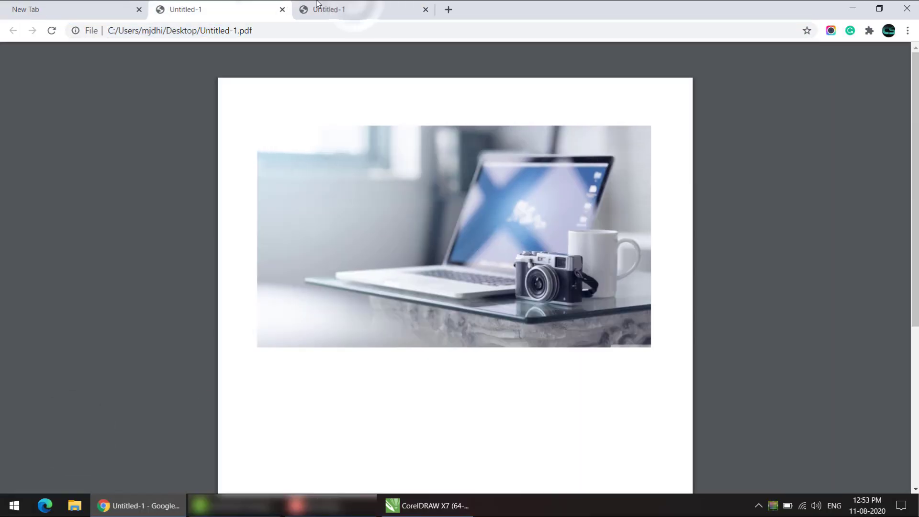
click(325, 4)
click(232, 5)
scroll(224, 211, down, 5)
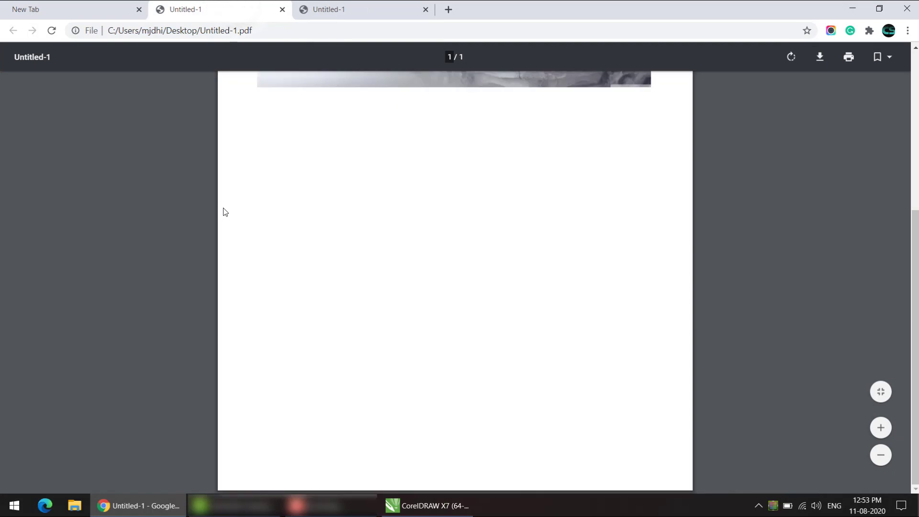
click(361, 4)
scroll(329, 178, down, 5)
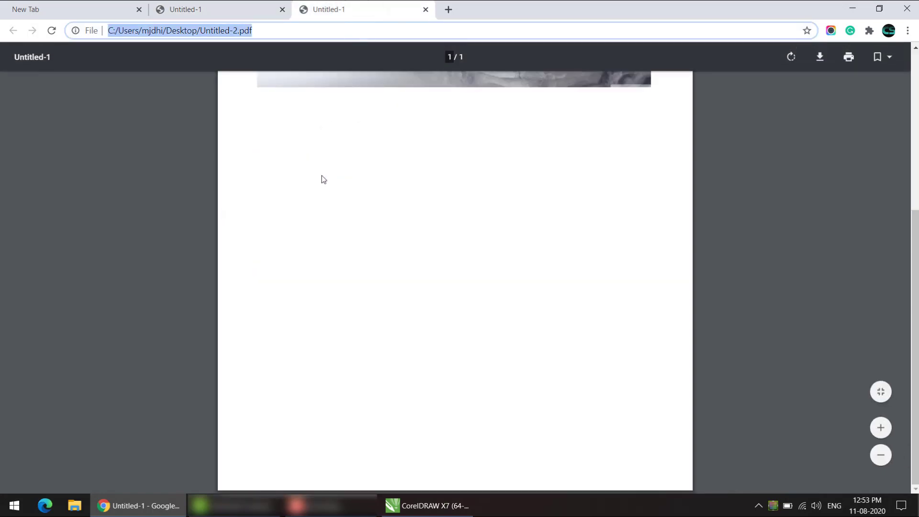
click(428, 505)
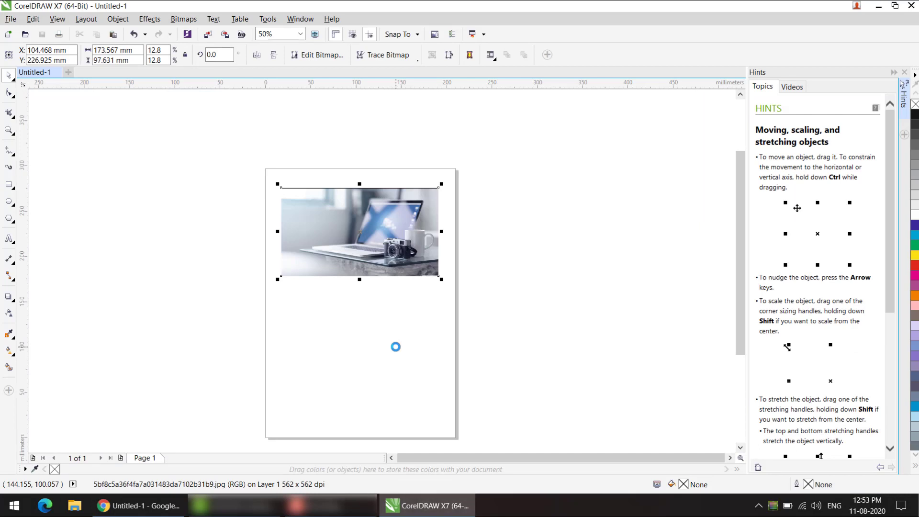
Step: Examine the full list of file formats offered for Export, and close the dialog without exporting
click(10, 19)
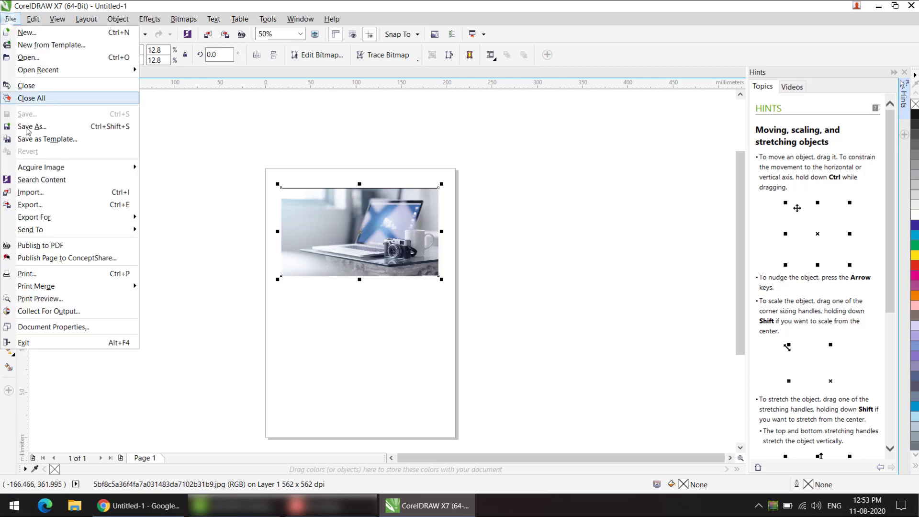
click(30, 205)
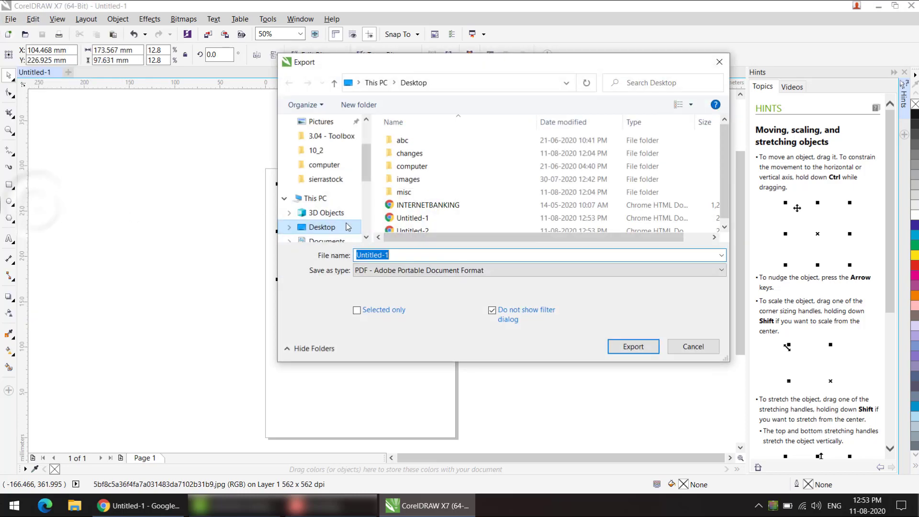
click(462, 270)
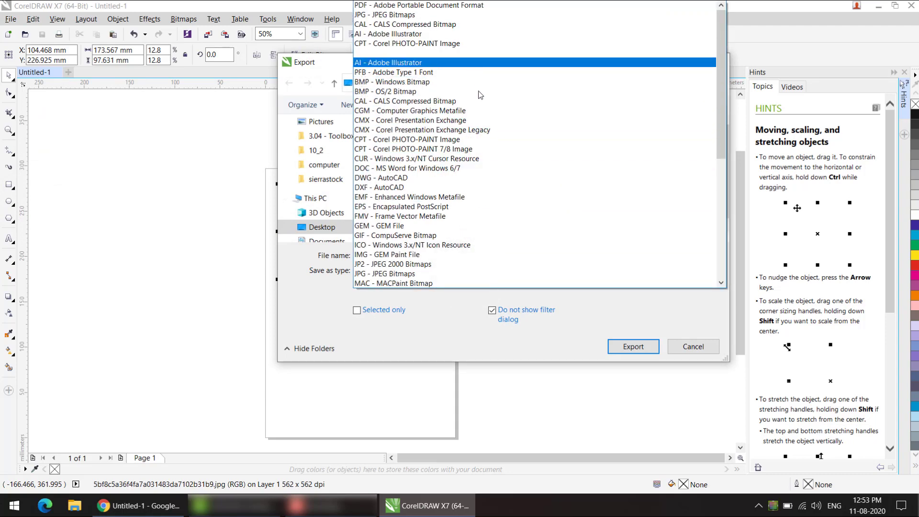
drag(722, 93, 724, 226)
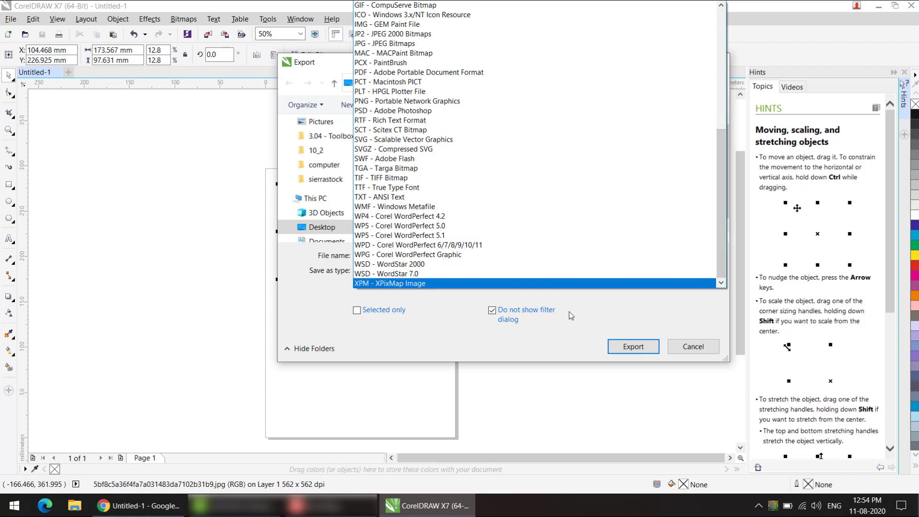
click(697, 353)
click(694, 348)
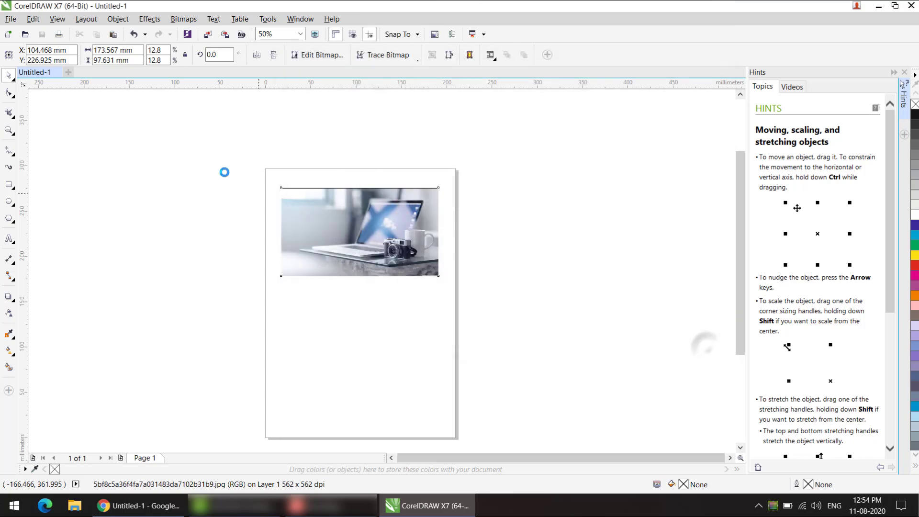
Step: Examine the file formats offered by Save As for comparison with Export, and close the dialog without saving
click(10, 19)
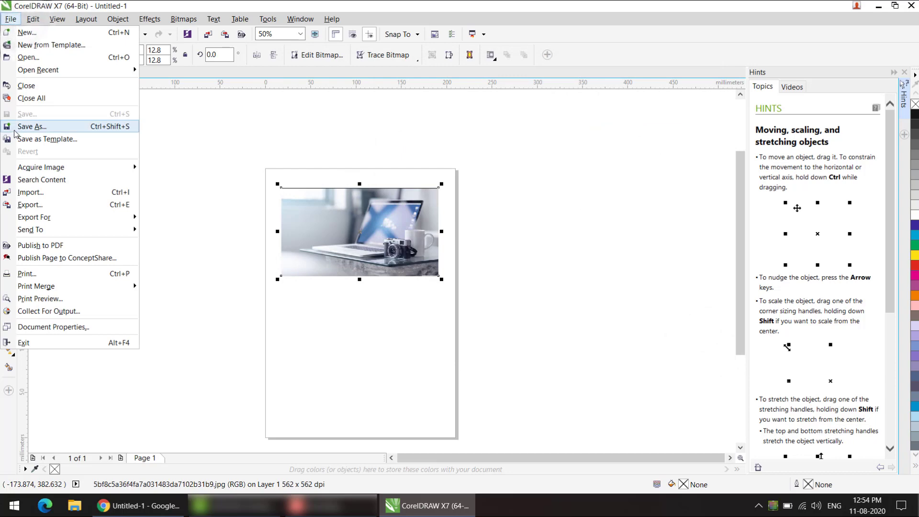
click(26, 125)
click(418, 269)
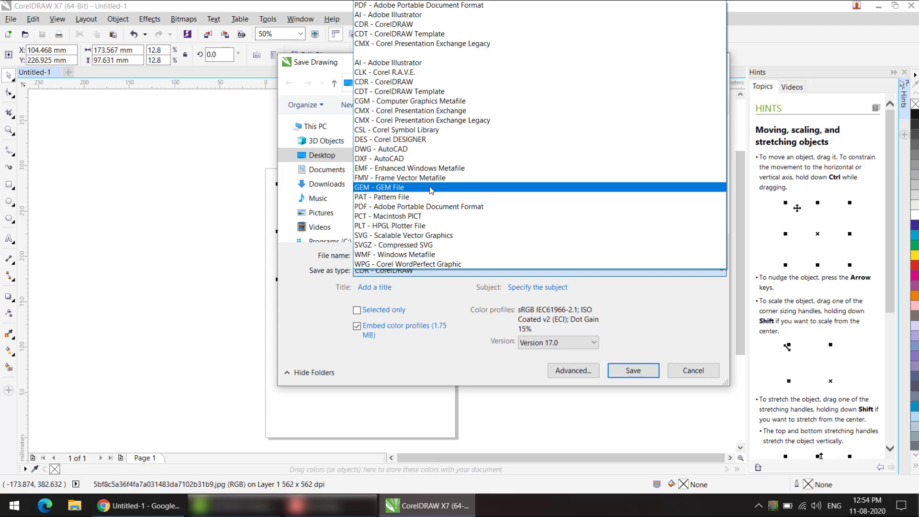
click(690, 372)
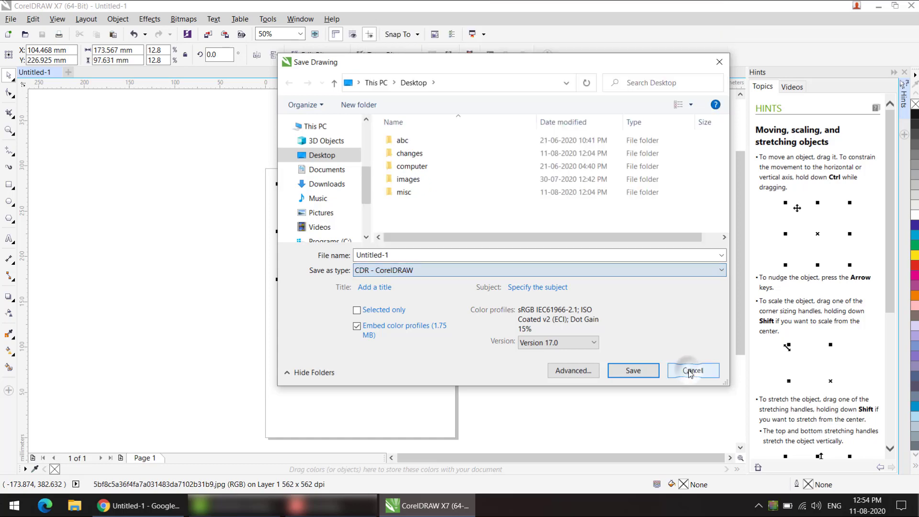
click(691, 371)
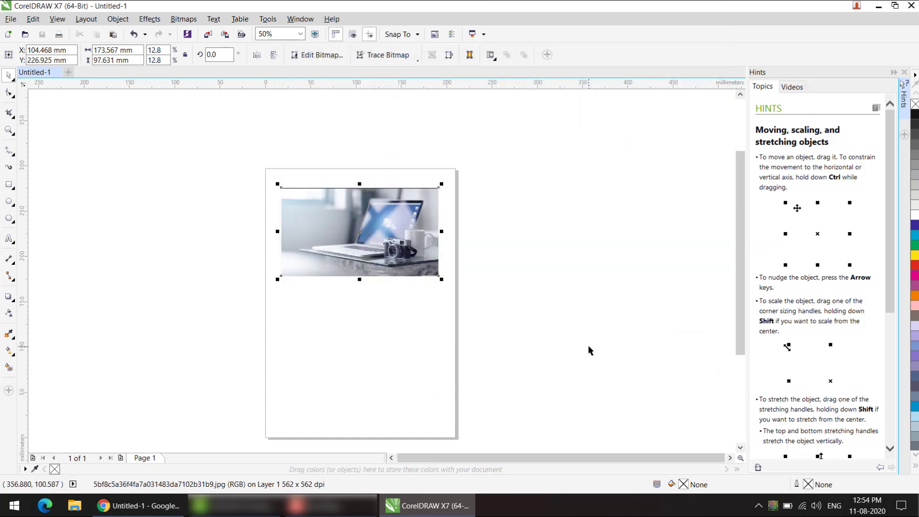